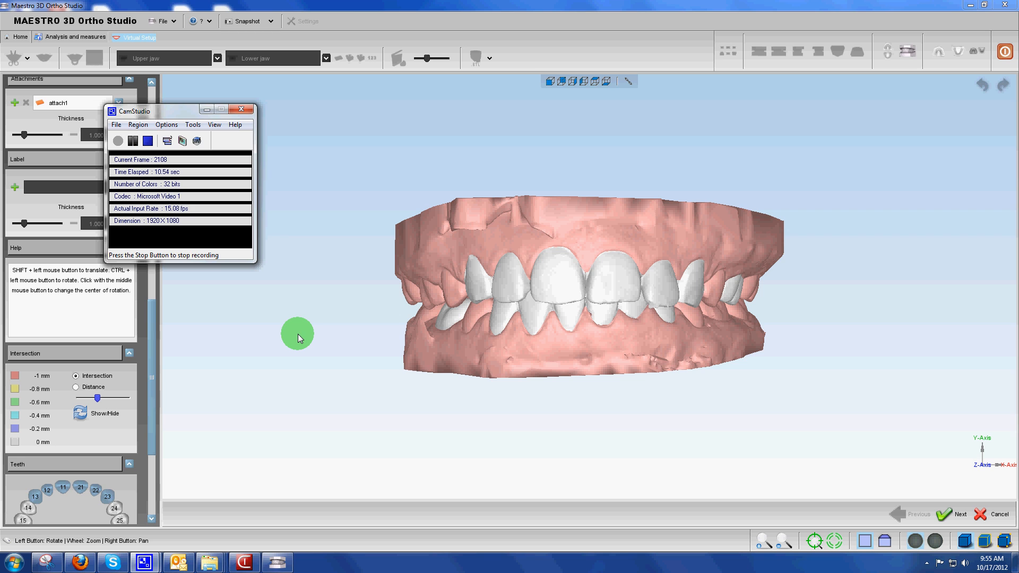
# Hide the lower jaw and show the occlusal side of the upper jaw
pyautogui.click(206, 109)
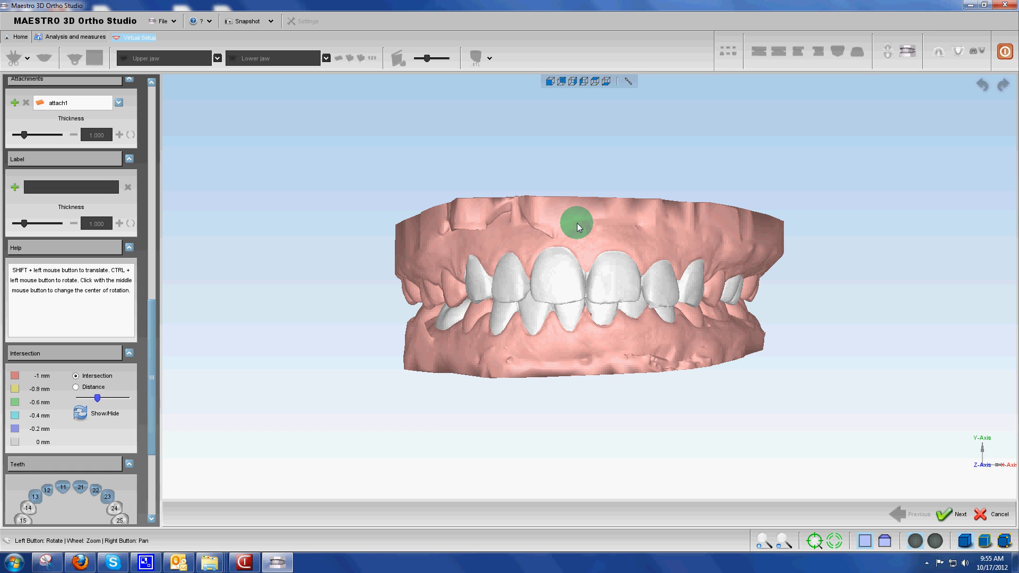
pyautogui.click(936, 49)
pyautogui.moveTo(559, 280); pyautogui.dragTo(564, 212)
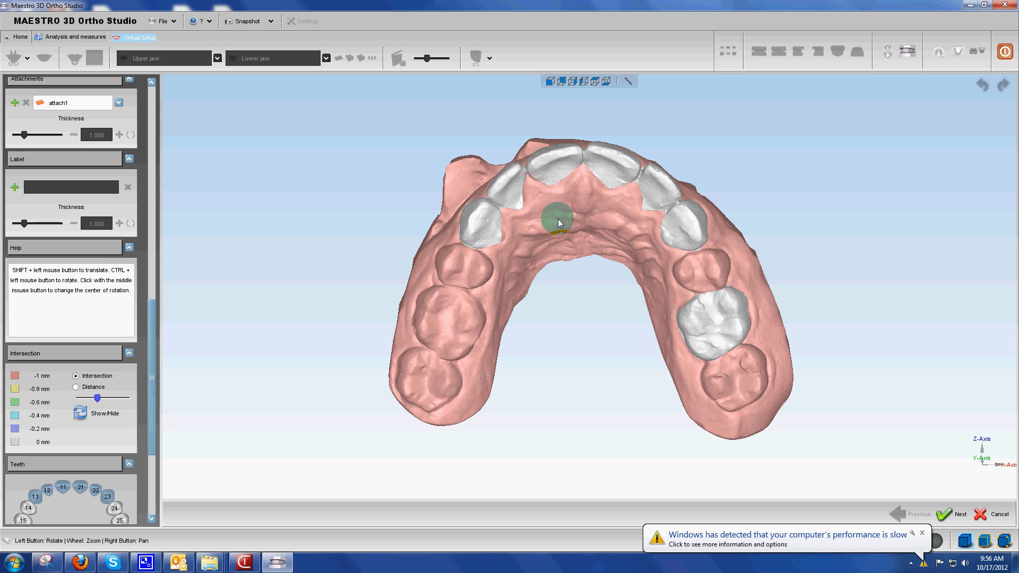
pyautogui.click(912, 528)
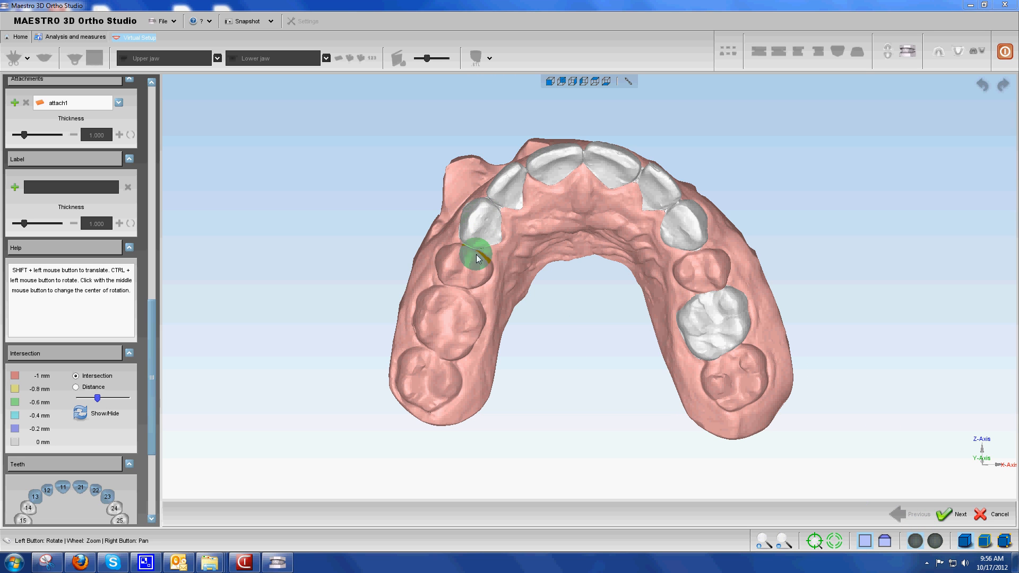
# Try translating and rotating the upper right lateral incisor (tooth 12) in the occlusal view
pyautogui.click(505, 183)
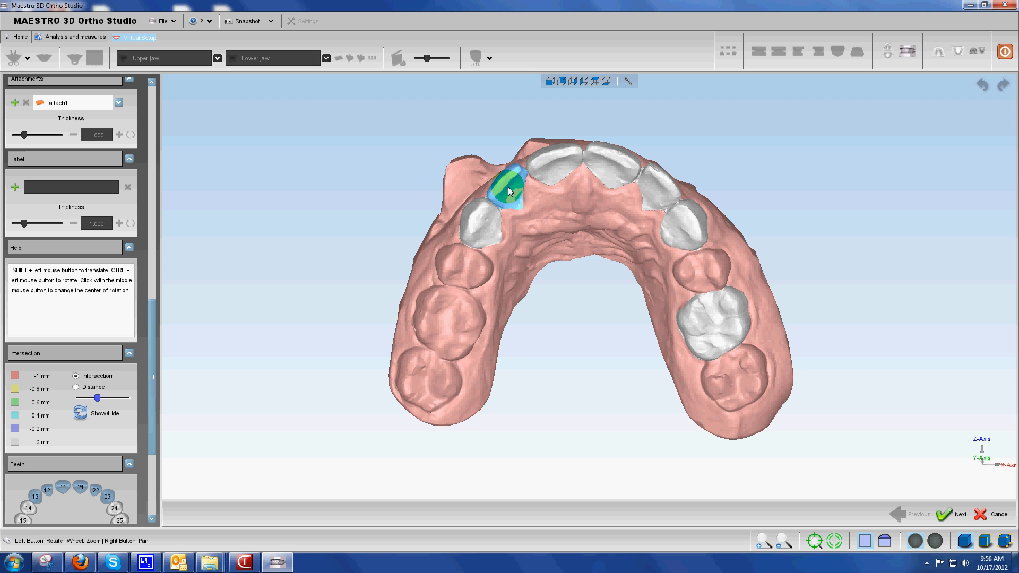
pyautogui.moveTo(513, 203)
pyautogui.keyDown('shift'); pyautogui.mouseDown()
pyautogui.moveTo(517, 228)
pyautogui.moveTo(504, 183)
pyautogui.moveTo(523, 201)
pyautogui.moveTo(523, 191)
pyautogui.mouseUp(); pyautogui.keyUp('shift')
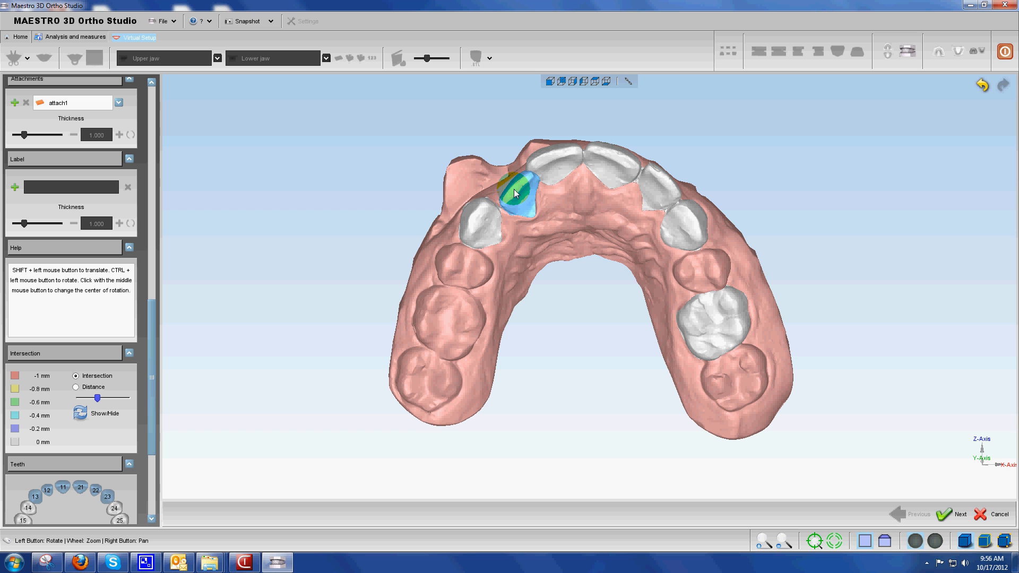
pyautogui.moveTo(517, 189); pyautogui.dragTo(500, 179)
pyautogui.moveTo(546, 213); pyautogui.dragTo(598, 228)
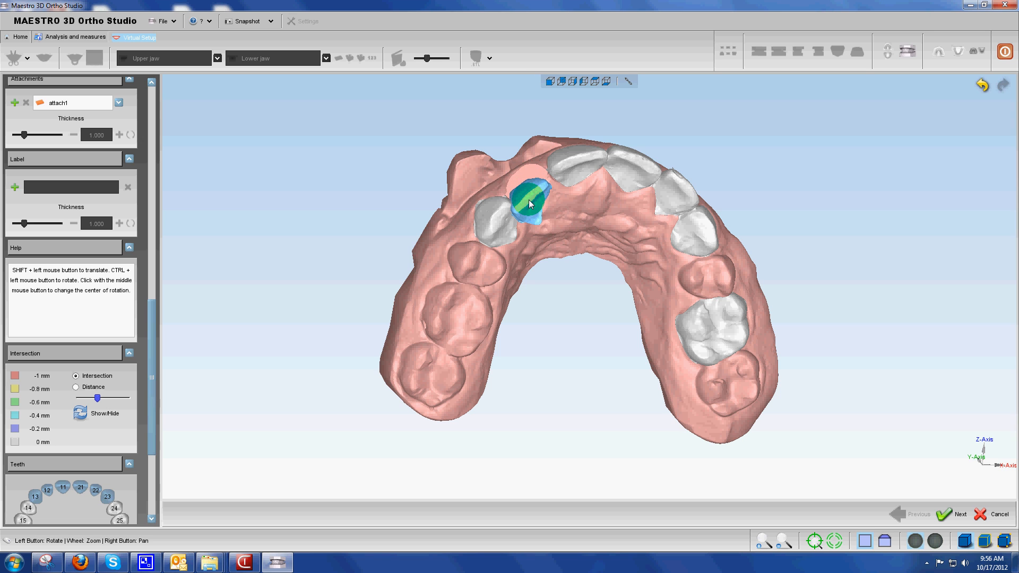
pyautogui.keyDown('shift'); pyautogui.moveTo(528, 205); pyautogui.dragTo(527, 214); pyautogui.keyUp('shift')
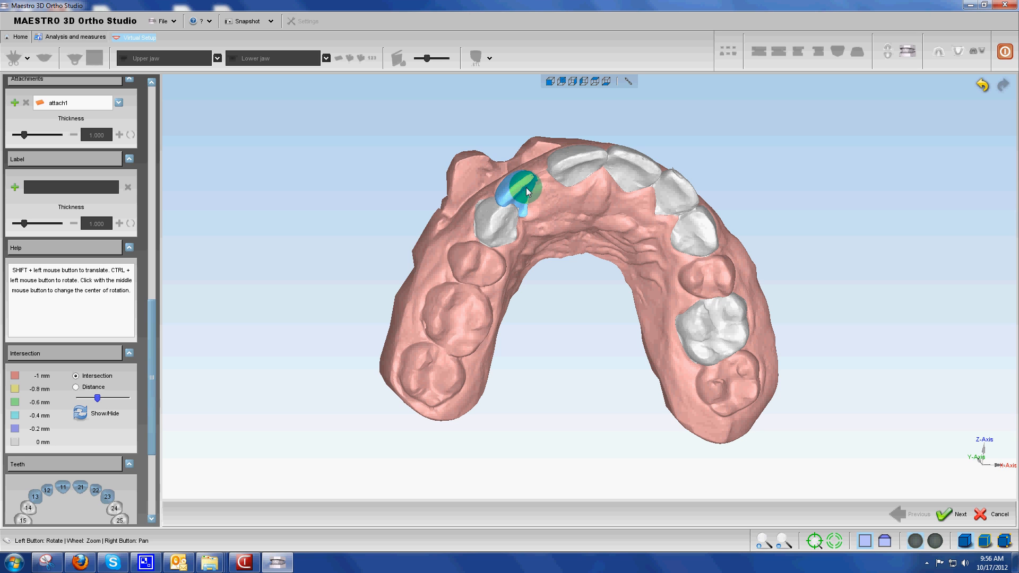
pyautogui.keyDown('shift'); pyautogui.moveTo(527, 184); pyautogui.dragTo(543, 177); pyautogui.keyUp('shift')
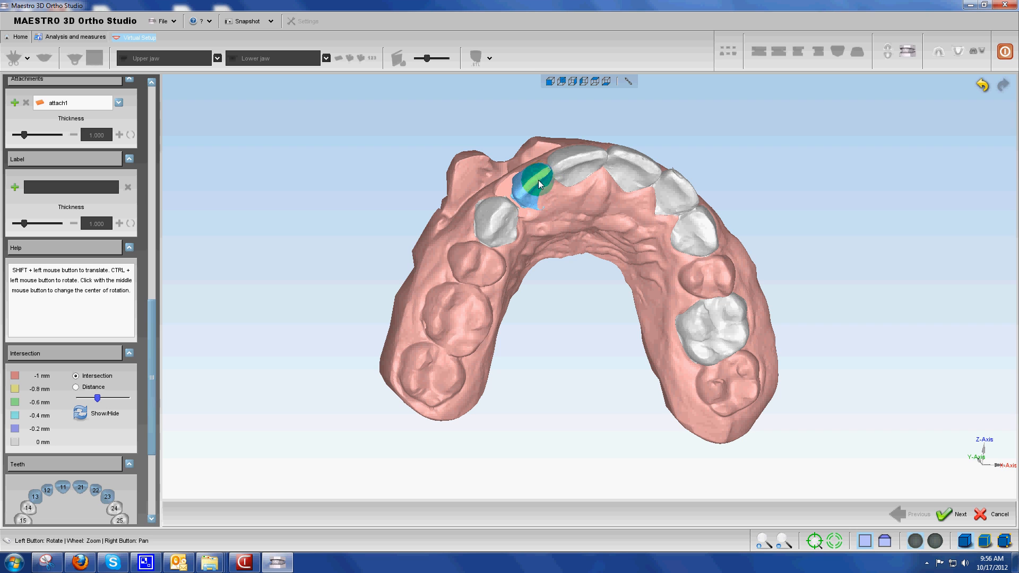
# Undo all the trial movements of tooth 12
pyautogui.click(984, 85)
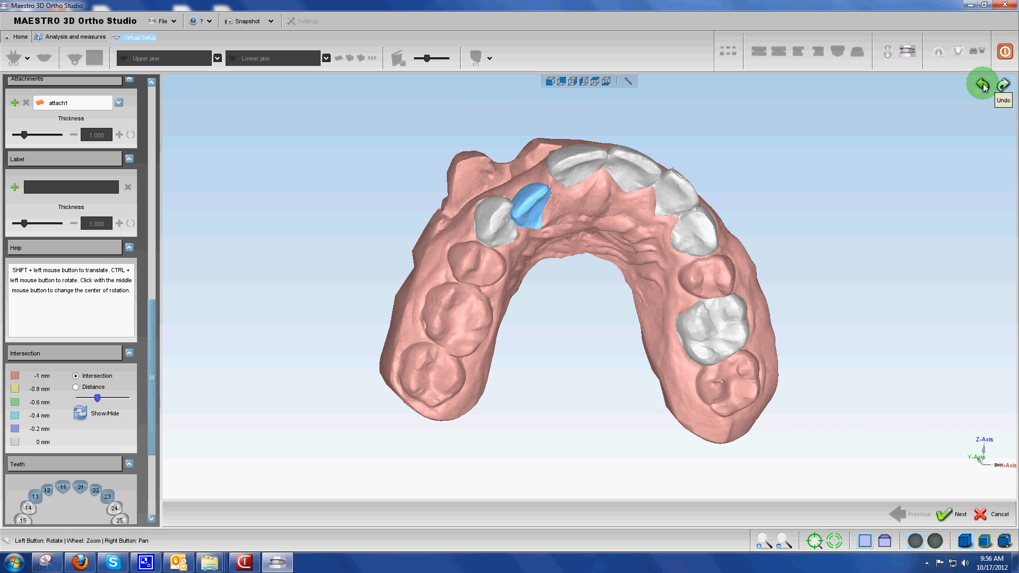
pyautogui.click(983, 85)
pyautogui.click(982, 85)
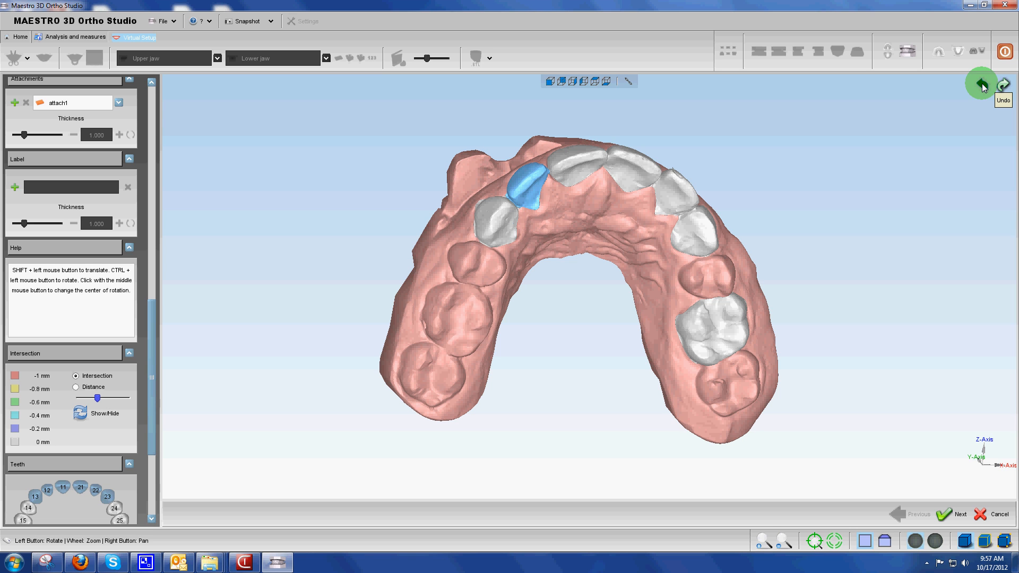
pyautogui.click(684, 233)
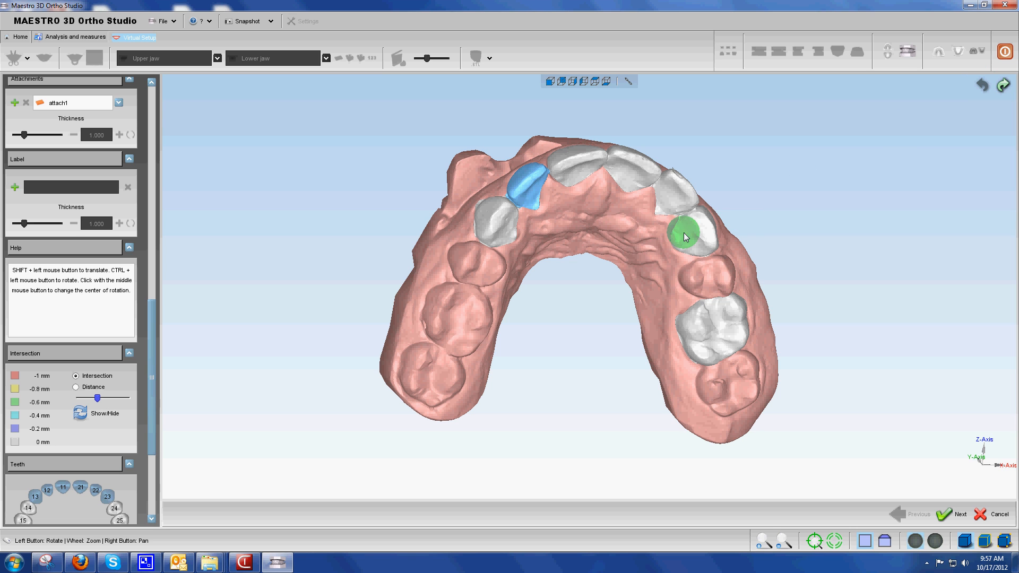
# Try several shifts of the upper right canine (tooth 13) towards the palate and along the arch, undoing all of them
pyautogui.click(499, 221)
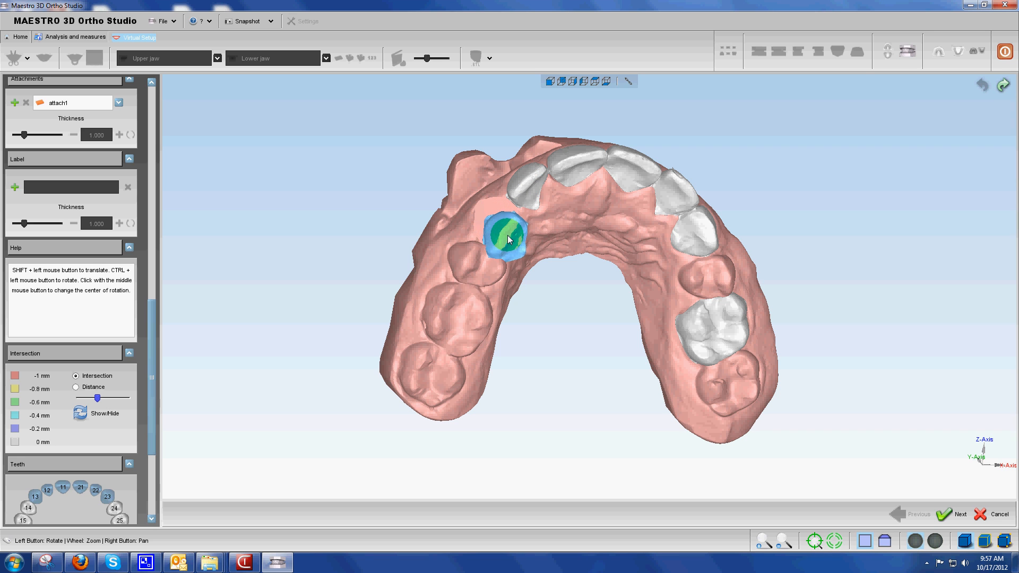
pyautogui.keyDown('shift'); pyautogui.moveTo(508, 240); pyautogui.dragTo(506, 241); pyautogui.keyUp('shift')
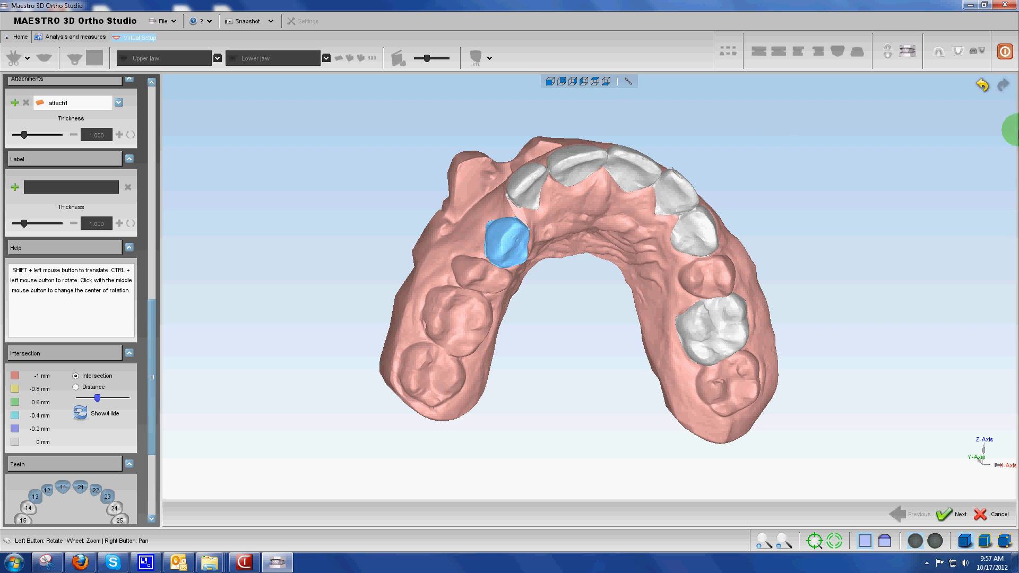
pyautogui.click(983, 85)
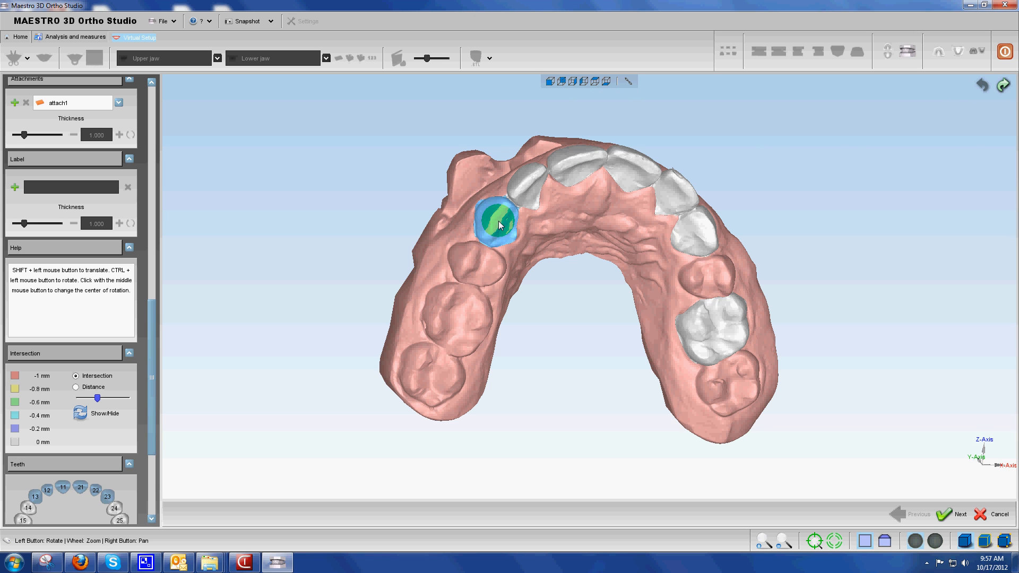
pyautogui.moveTo(498, 221)
pyautogui.keyDown('shift'); pyautogui.mouseDown()
pyautogui.moveTo(507, 245)
pyautogui.moveTo(497, 254)
pyautogui.moveTo(502, 223)
pyautogui.mouseUp(); pyautogui.keyUp('shift')
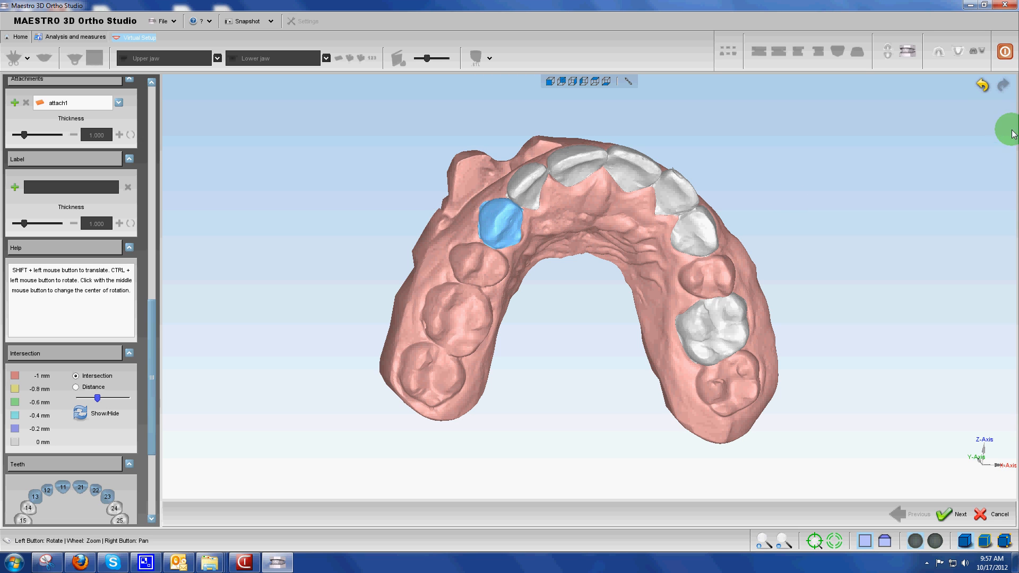
pyautogui.click(983, 84)
pyautogui.click(983, 84)
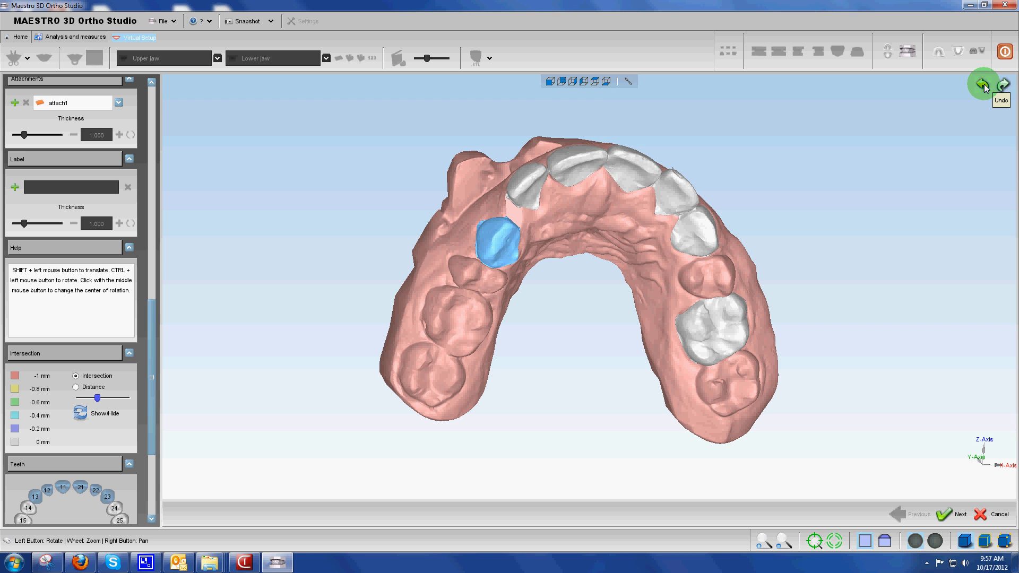
pyautogui.click(983, 84)
pyautogui.click(983, 84)
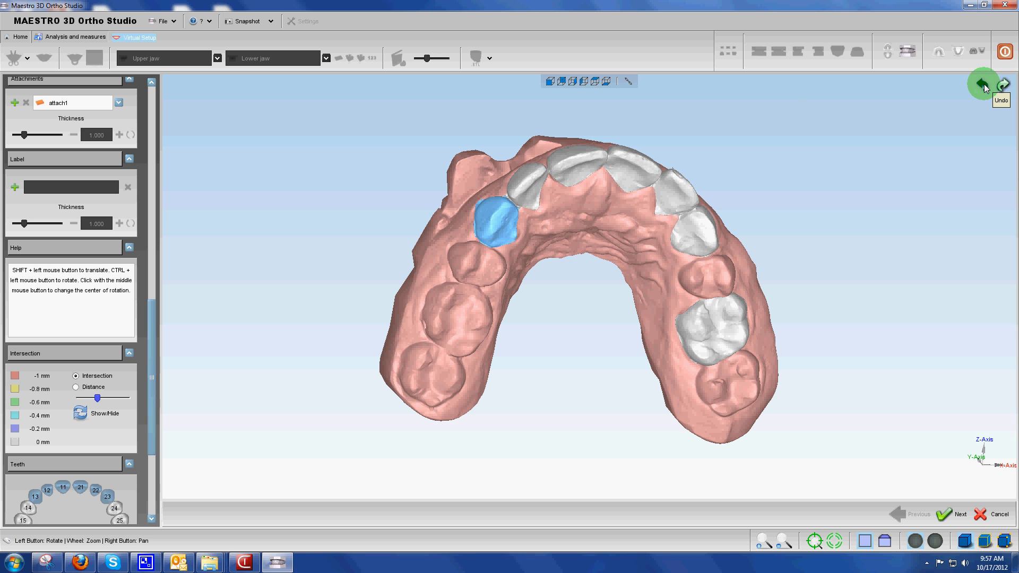
# Try a small outward shift of the upper right lateral incisor (tooth 12) and undo it
pyautogui.click(528, 186)
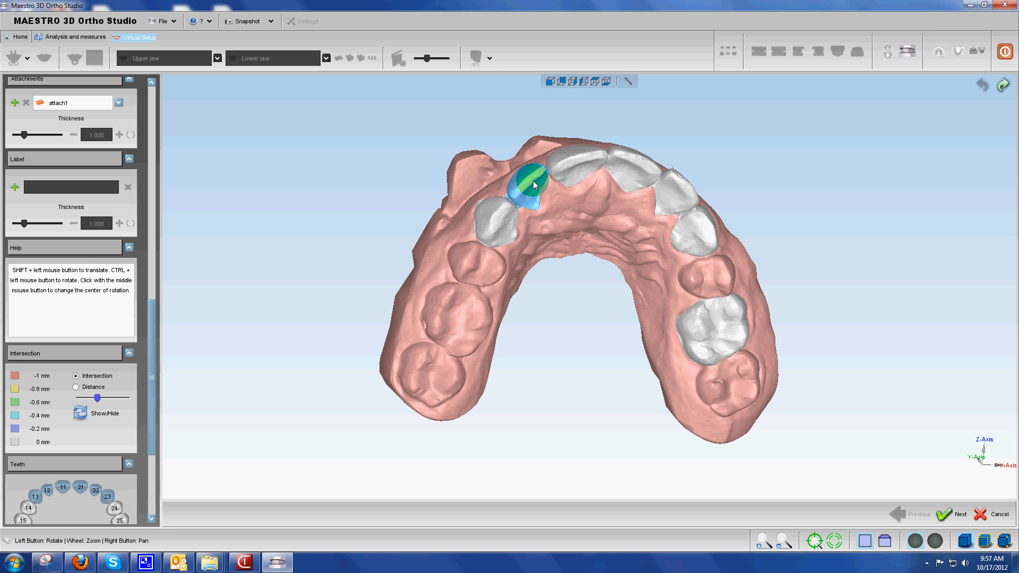
pyautogui.keyDown('shift'); pyautogui.moveTo(539, 196); pyautogui.dragTo(537, 198); pyautogui.keyUp('shift')
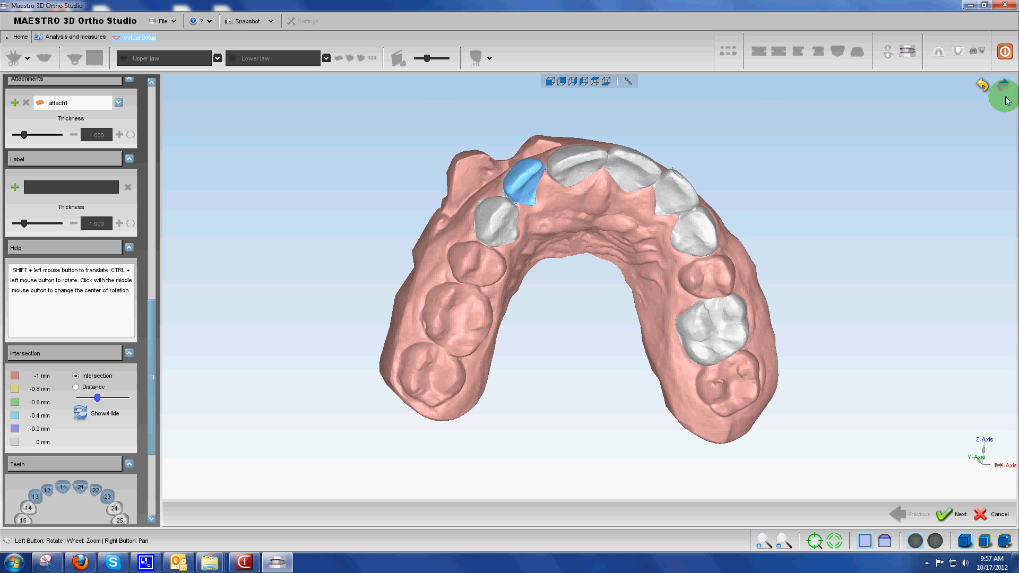
pyautogui.click(982, 84)
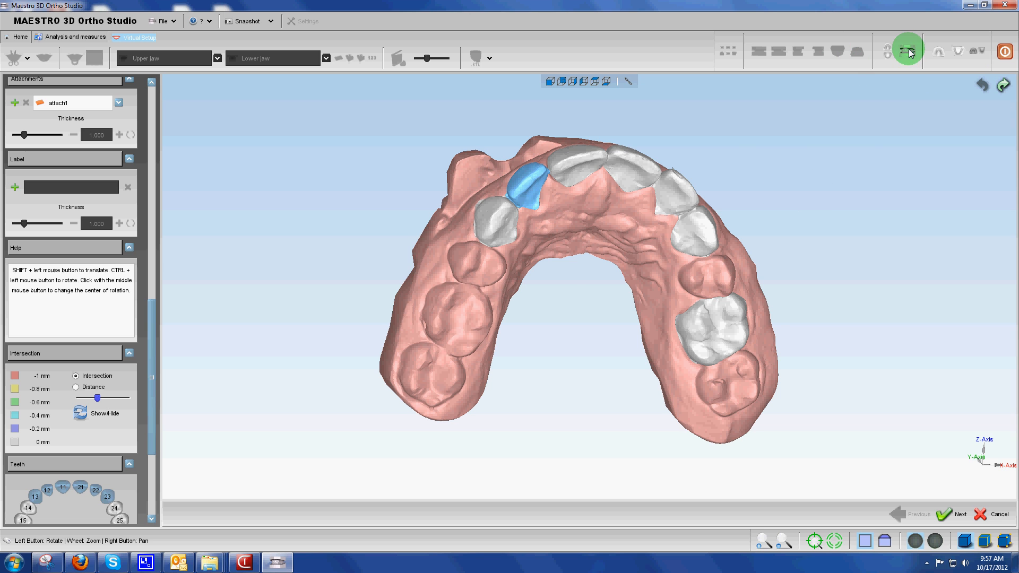
# Show both jaws and rotate and shift tooth 12 into line with the neighbouring central incisor, working from below
pyautogui.click(857, 52)
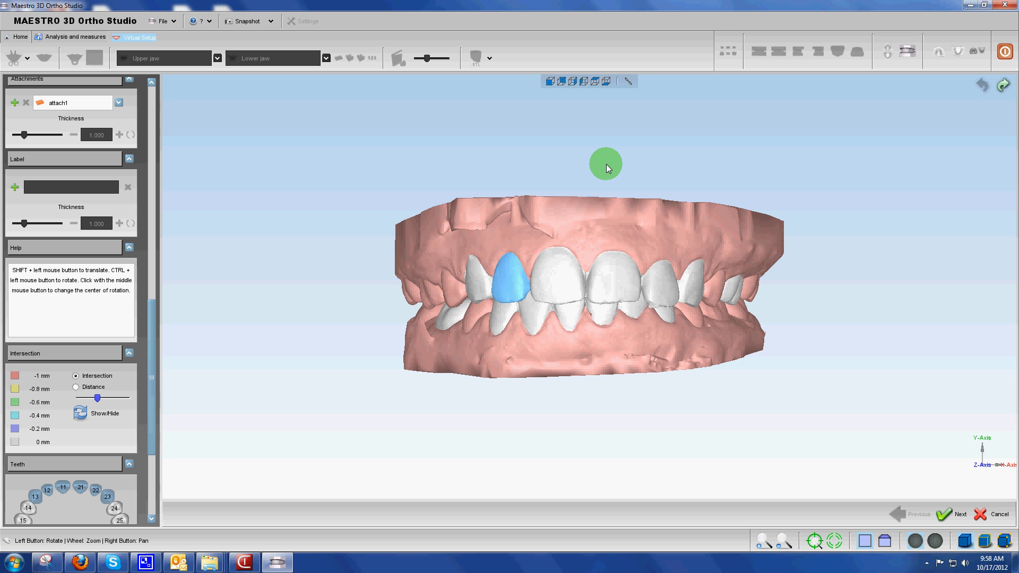
pyautogui.moveTo(589, 236); pyautogui.dragTo(576, 186)
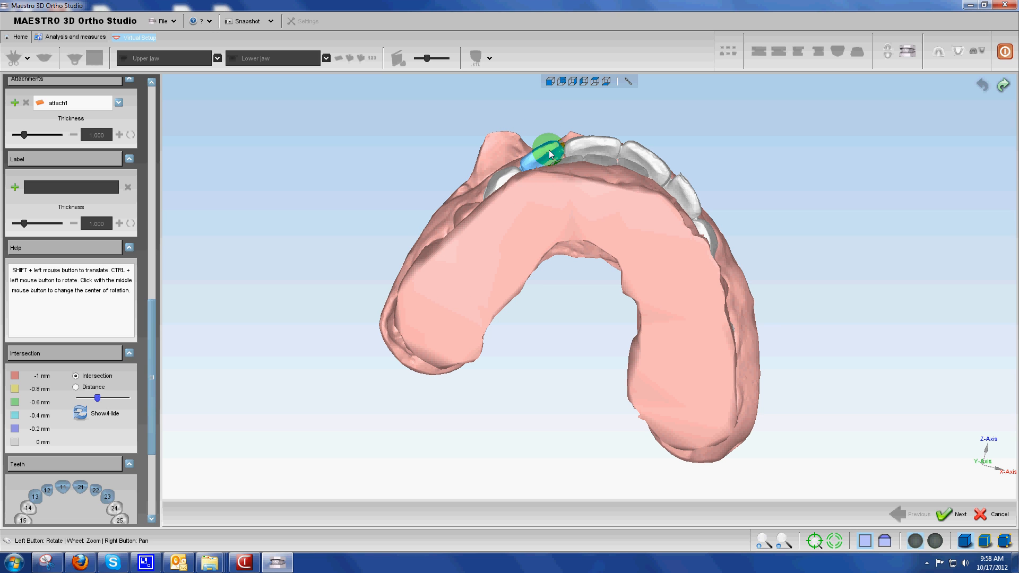
pyautogui.moveTo(549, 166); pyautogui.dragTo(557, 148)
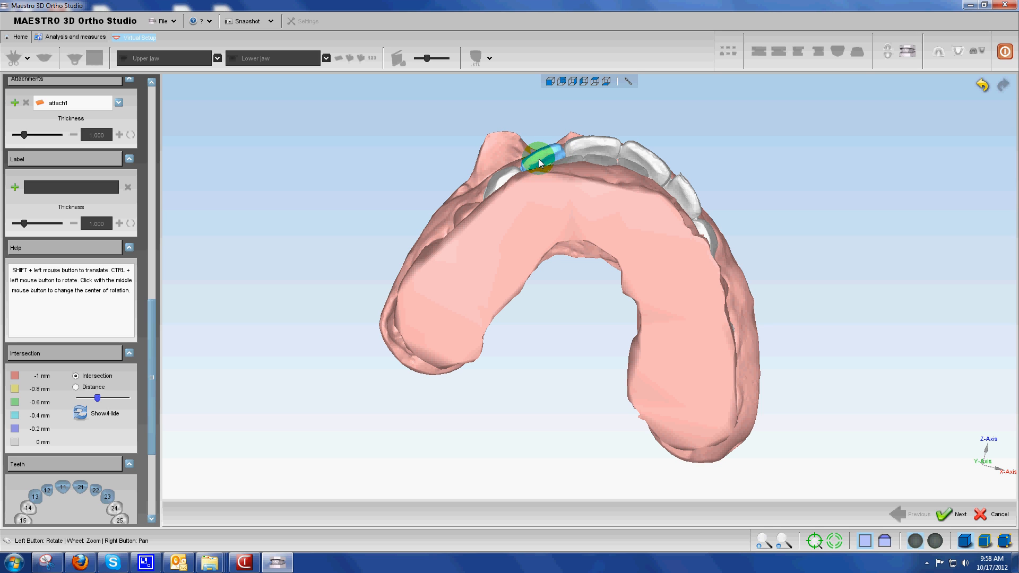
pyautogui.keyDown('shift'); pyautogui.moveTo(539, 159); pyautogui.dragTo(539, 161); pyautogui.keyUp('shift')
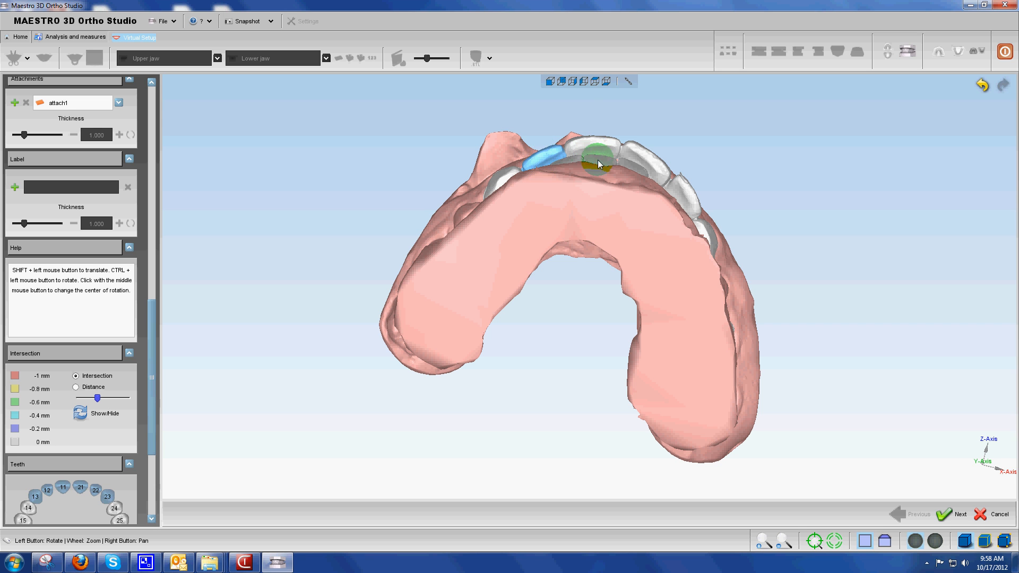
# Align the upper left lateral incisor (tooth 22) with its neighbours from below, and raise it slightly towards the gum in front view
pyautogui.moveTo(568, 212); pyautogui.dragTo(588, 355)
pyautogui.moveTo(613, 316); pyautogui.dragTo(579, 301)
pyautogui.moveTo(600, 227)
pyautogui.mouseDown()
pyautogui.moveTo(553, 228)
pyautogui.moveTo(667, 350)
pyautogui.moveTo(628, 263)
pyautogui.moveTo(570, 267)
pyautogui.moveTo(571, 212)
pyautogui.moveTo(585, 200)
pyautogui.moveTo(634, 217)
pyautogui.moveTo(645, 208)
pyautogui.moveTo(626, 154)
pyautogui.mouseUp()
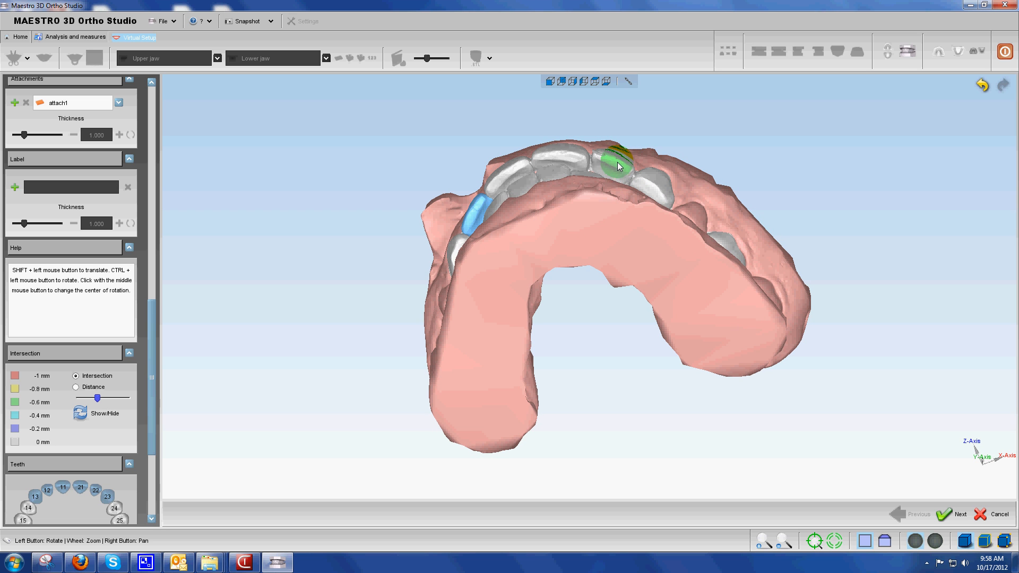
pyautogui.click(614, 160)
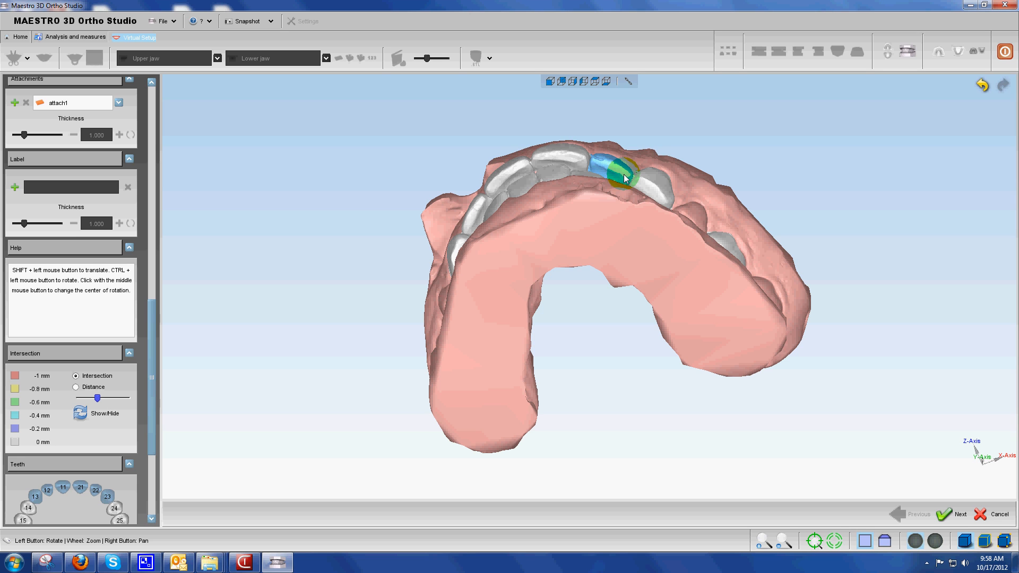
pyautogui.click(625, 177)
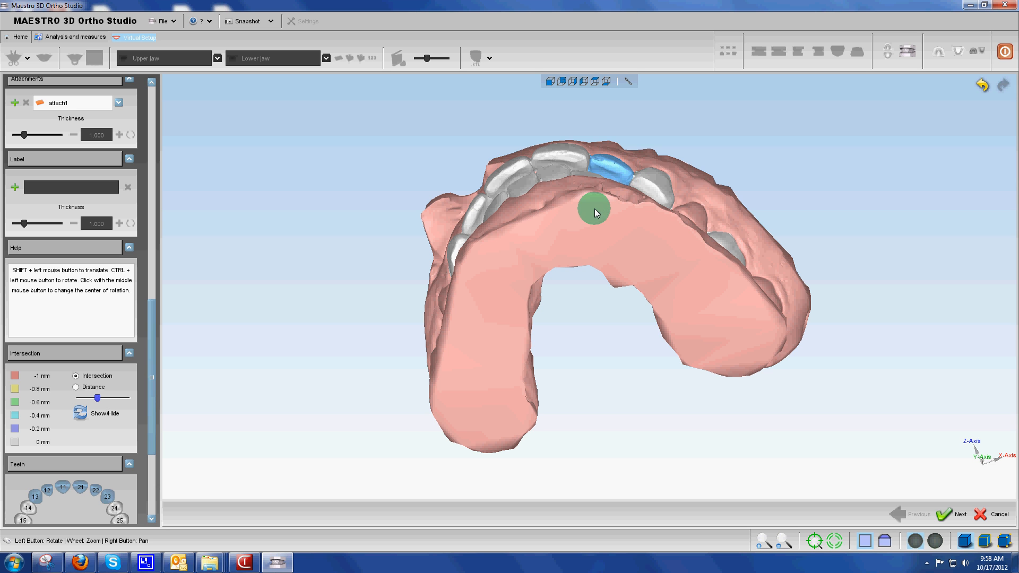
pyautogui.moveTo(594, 208); pyautogui.dragTo(698, 260)
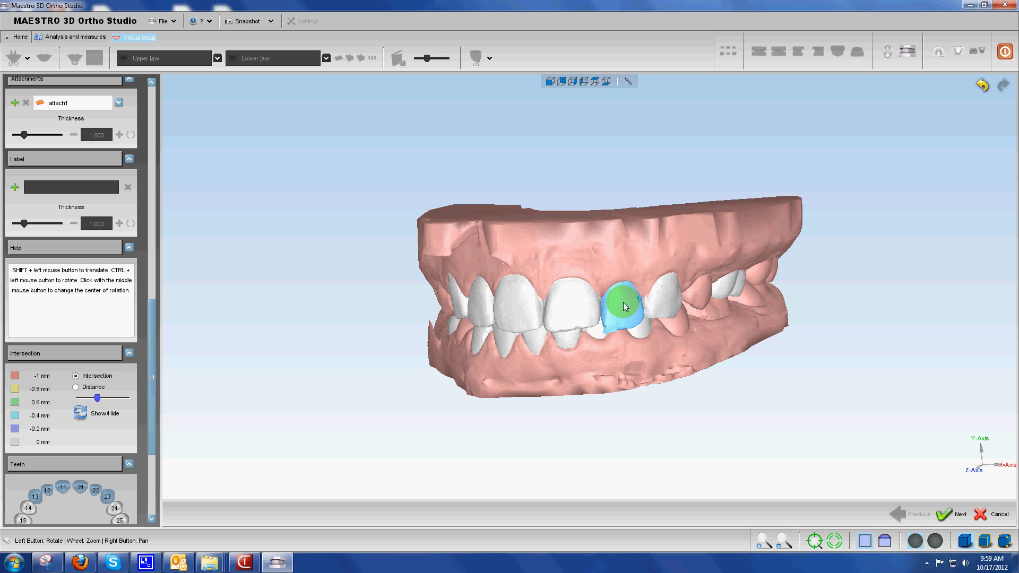
pyautogui.keyDown('shift'); pyautogui.moveTo(624, 307); pyautogui.dragTo(624, 302); pyautogui.keyUp('shift')
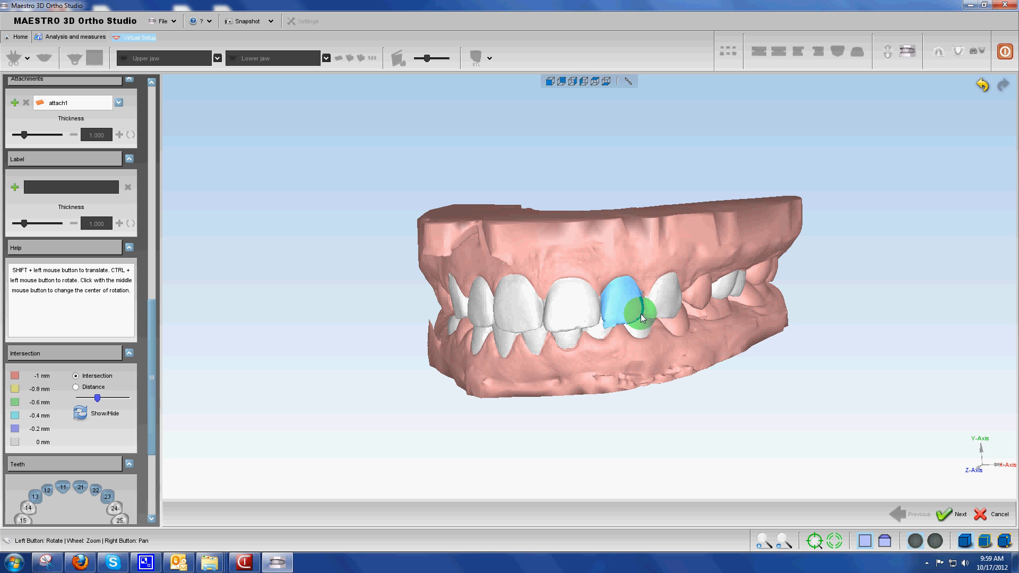
# Show only the upper jaw, select the upper left central incisor (tooth 21), and examine the arch from the front and occlusal sides
pyautogui.moveTo(579, 270); pyautogui.dragTo(623, 269)
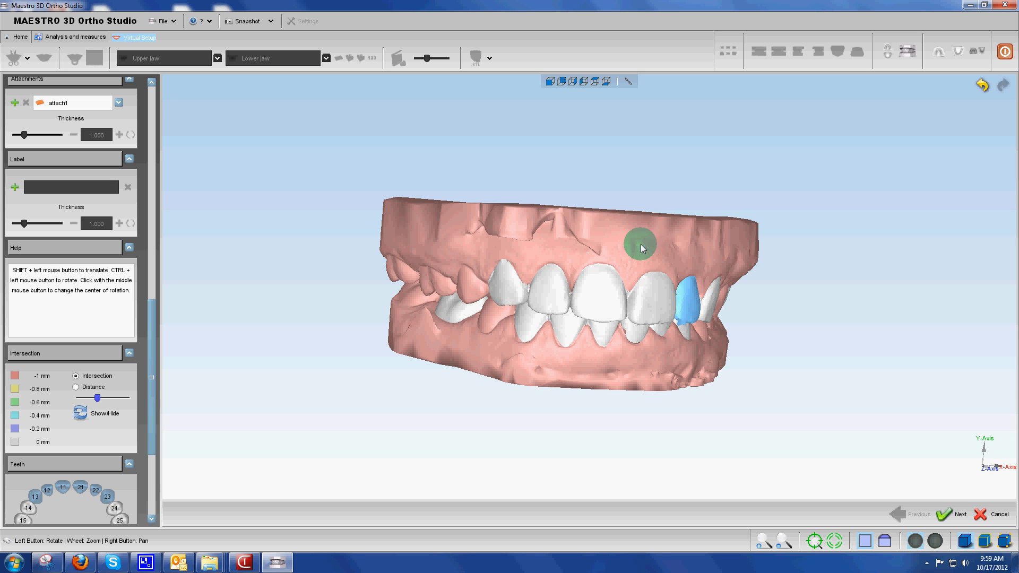
pyautogui.moveTo(641, 244); pyautogui.dragTo(584, 212)
pyautogui.click(941, 52)
pyautogui.click(575, 150)
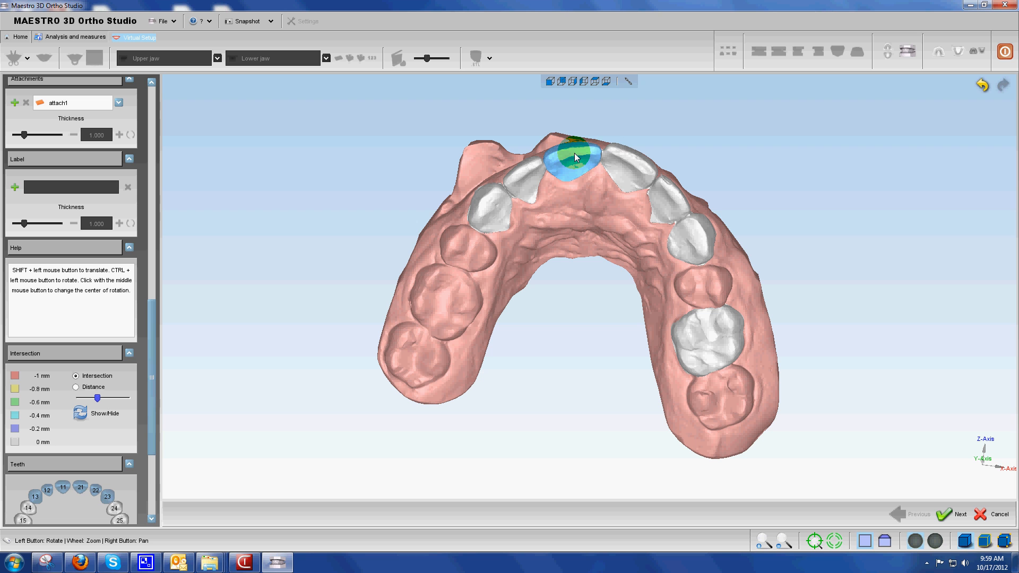
pyautogui.click(625, 155)
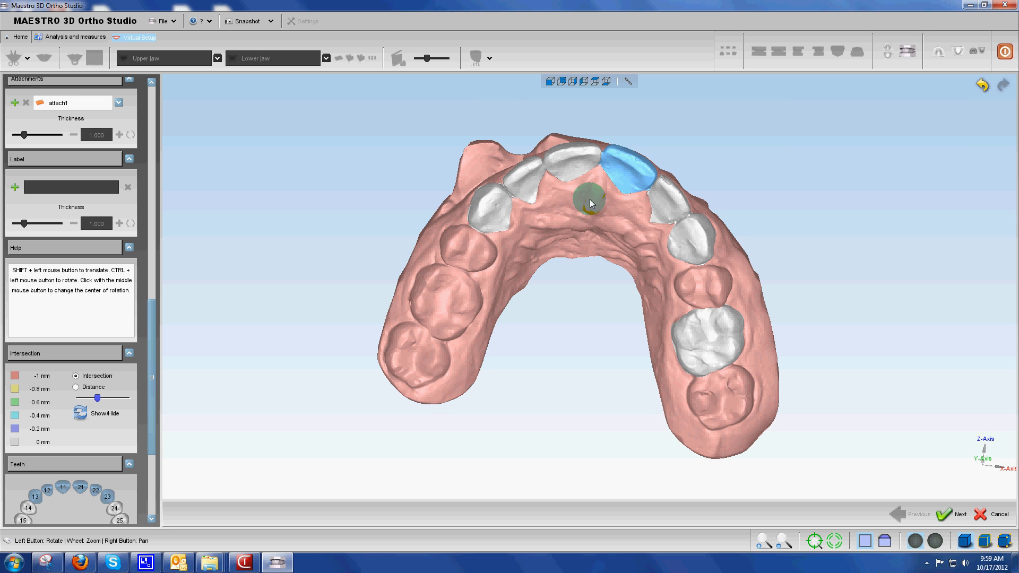
pyautogui.moveTo(587, 198); pyautogui.dragTo(609, 227)
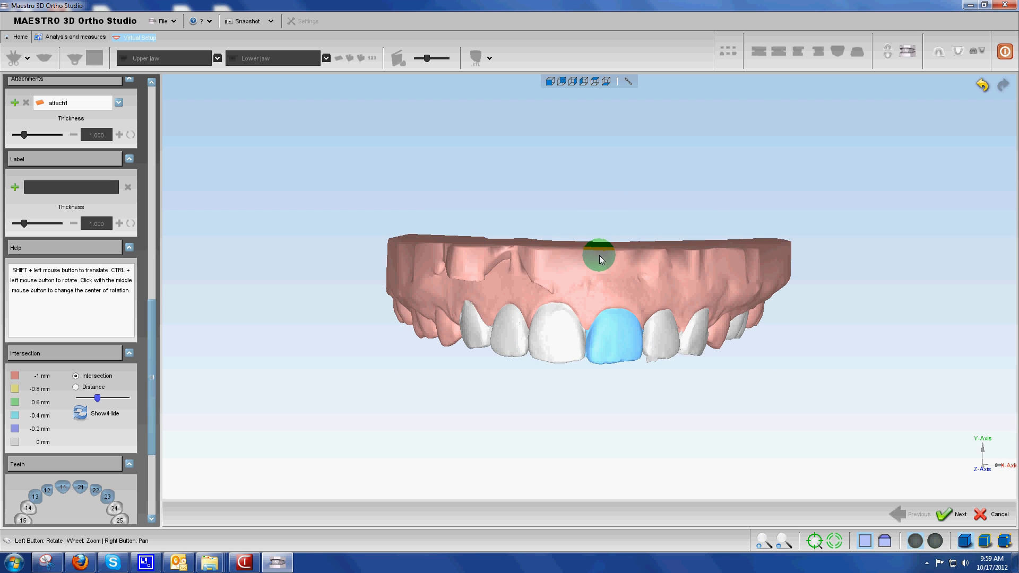
pyautogui.keyDown('ctrl'); pyautogui.moveTo(613, 332); pyautogui.dragTo(613, 330); pyautogui.keyUp('ctrl')
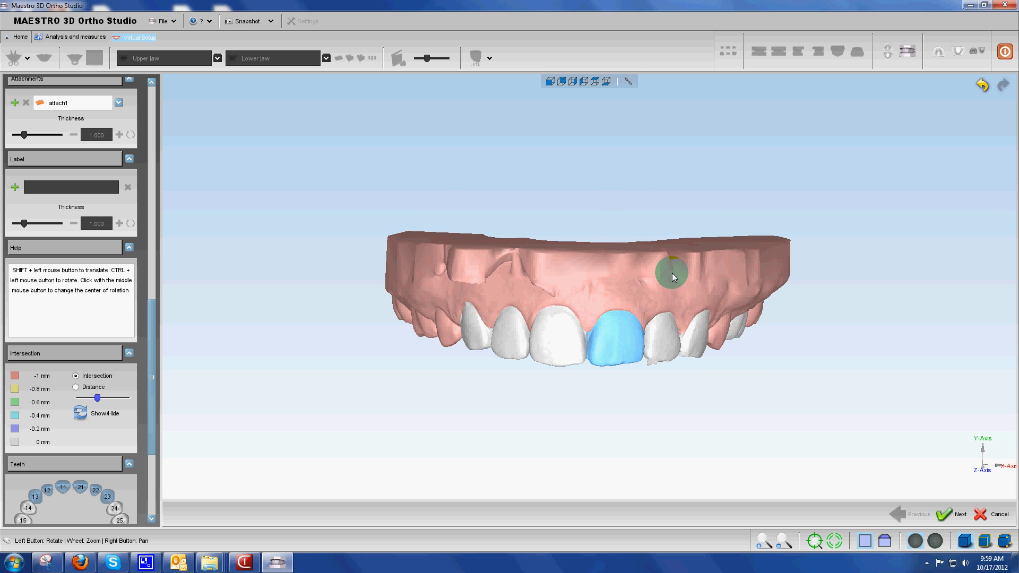
pyautogui.moveTo(671, 272); pyautogui.dragTo(587, 239)
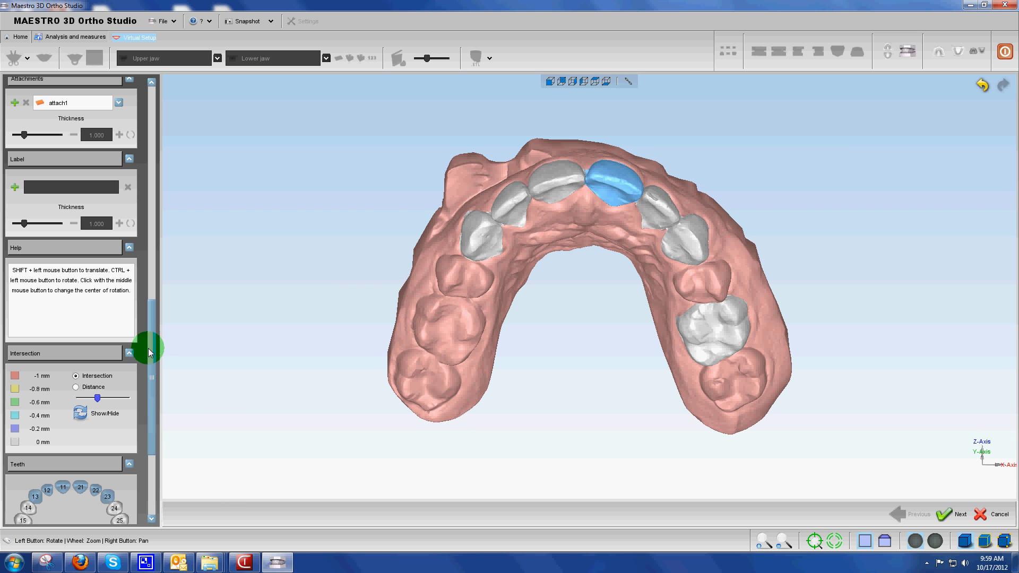
# Start the setup movement preview with both jaws, set its slider to about one third, and look at the front teeth from an angle
pyautogui.moveTo(150, 341); pyautogui.dragTo(167, 93)
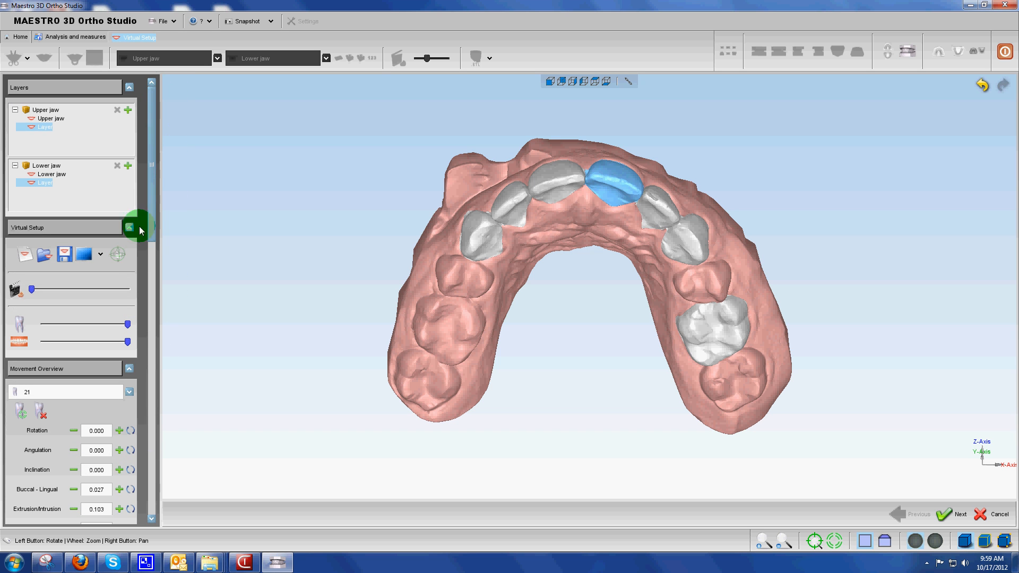
pyautogui.click(16, 290)
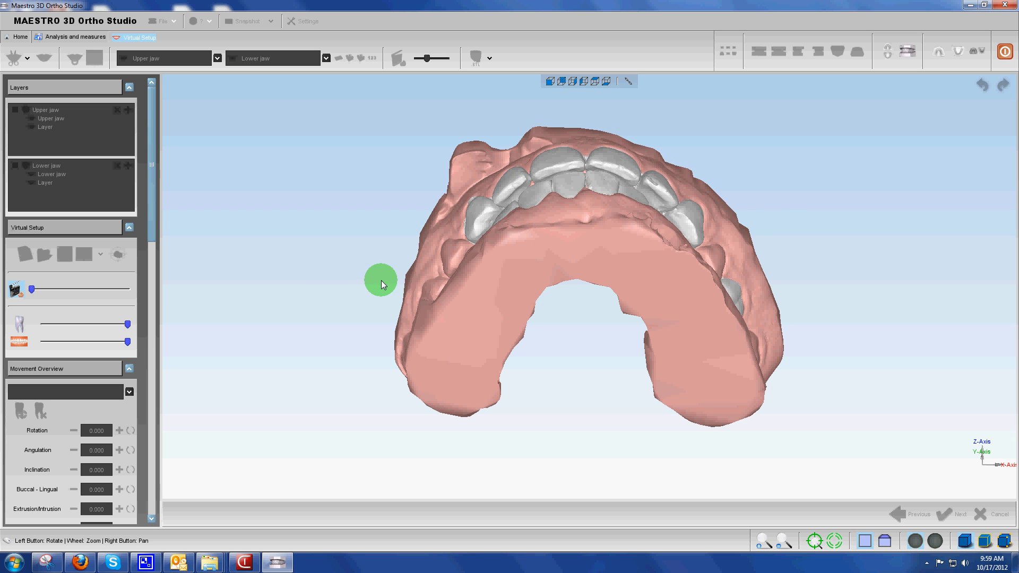
pyautogui.moveTo(31, 290); pyautogui.dragTo(65, 292)
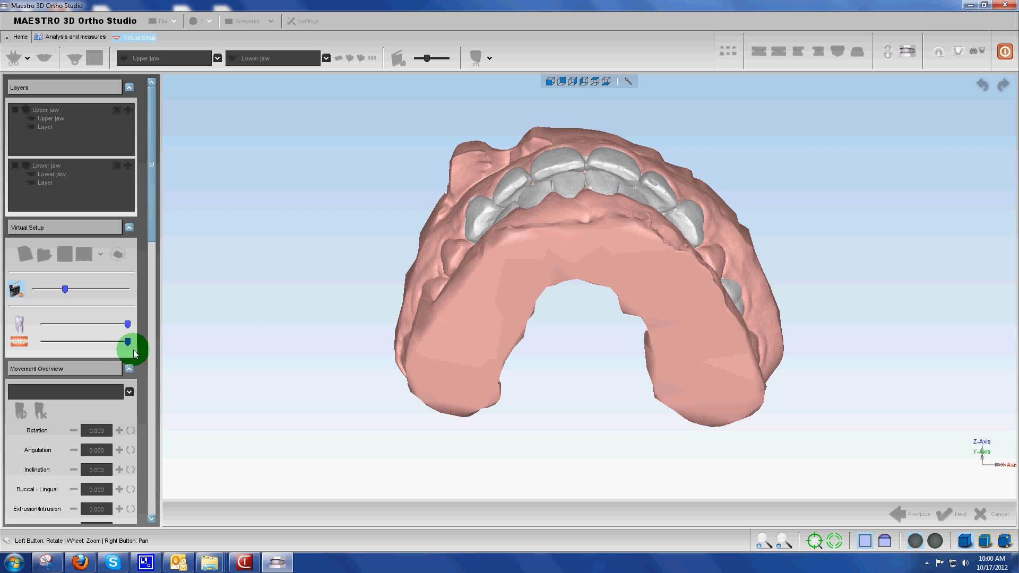
pyautogui.moveTo(128, 342)
pyautogui.mouseDown()
pyautogui.moveTo(27, 342)
pyautogui.moveTo(133, 341)
pyautogui.mouseUp()
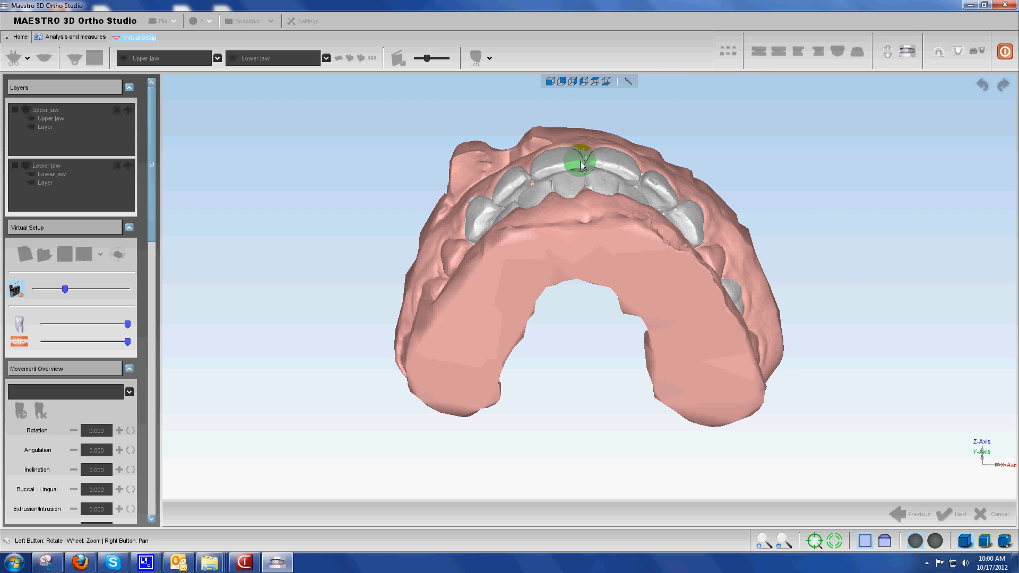
pyautogui.moveTo(817, 155); pyautogui.dragTo(939, 53)
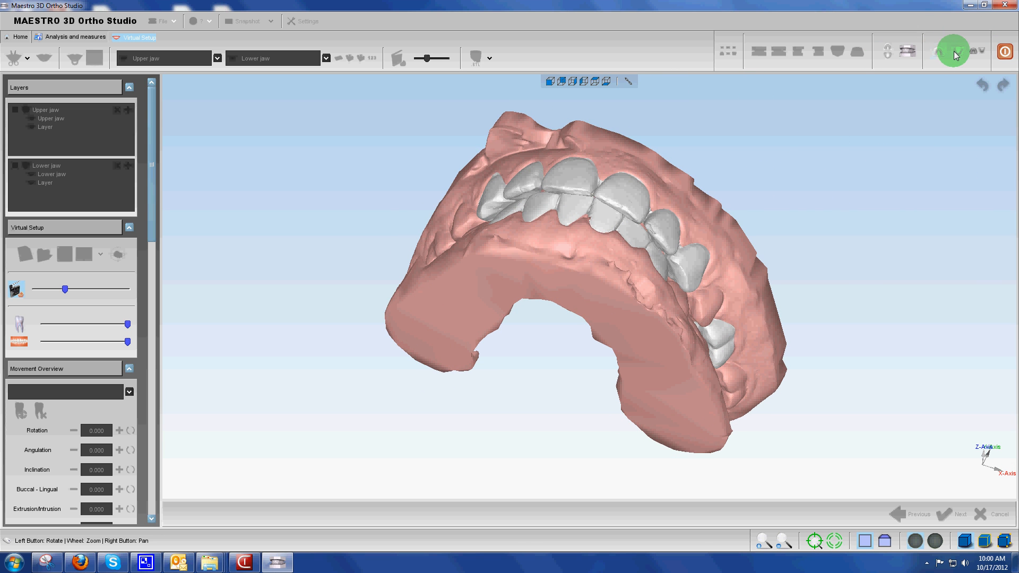
# Show only the lower jaw, view it from the front, and leave the movement preview
pyautogui.click(954, 51)
pyautogui.moveTo(635, 258); pyautogui.dragTo(577, 316)
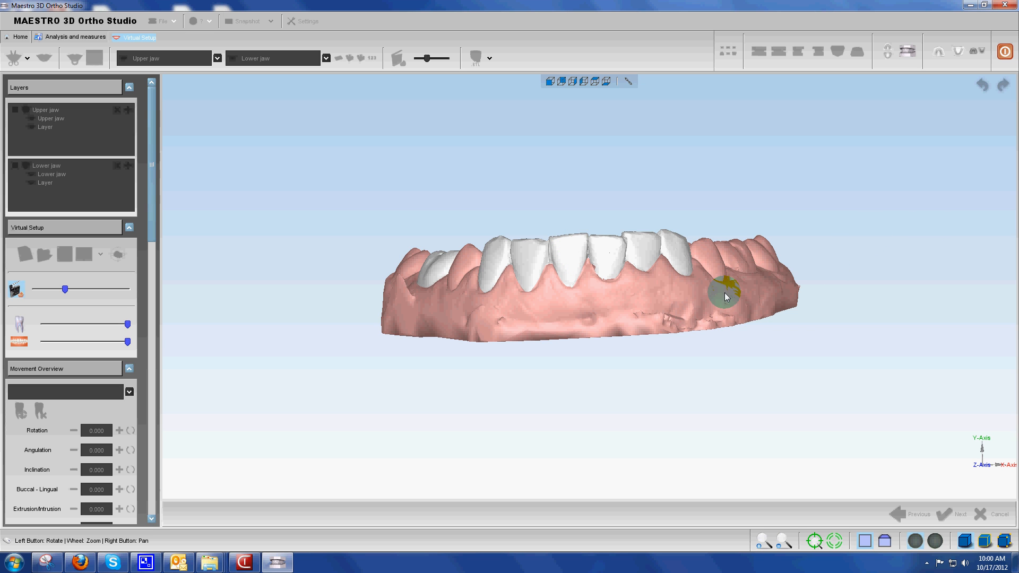
pyautogui.moveTo(725, 295); pyautogui.dragTo(652, 301)
pyautogui.click(17, 289)
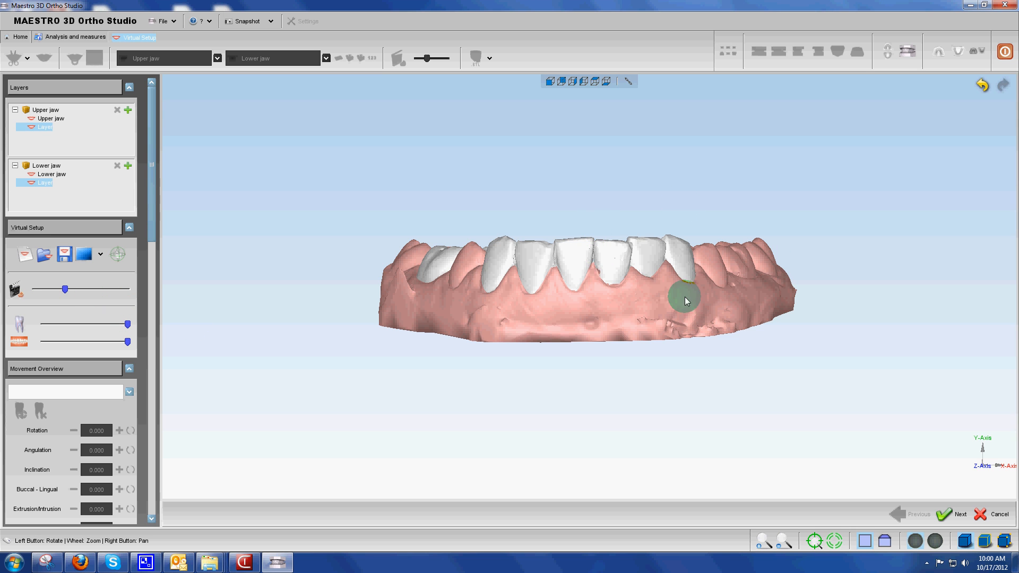
# Level the lower incisors in front view by lowering tooth 31 about 0.23, tooth 41 about 0.46 and tooth 32 about 0.23
pyautogui.click(611, 258)
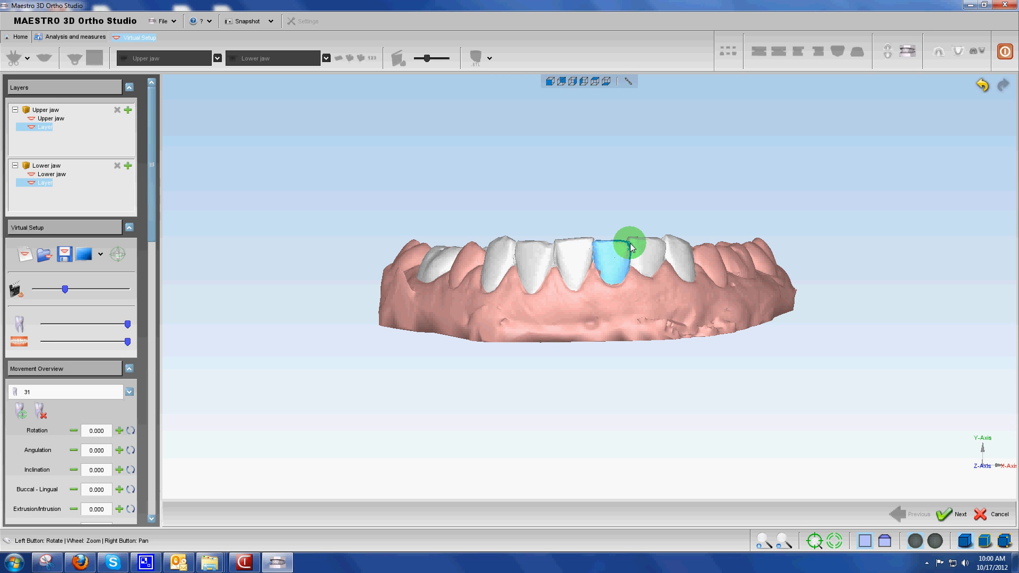
pyautogui.moveTo(632, 248); pyautogui.dragTo(607, 262)
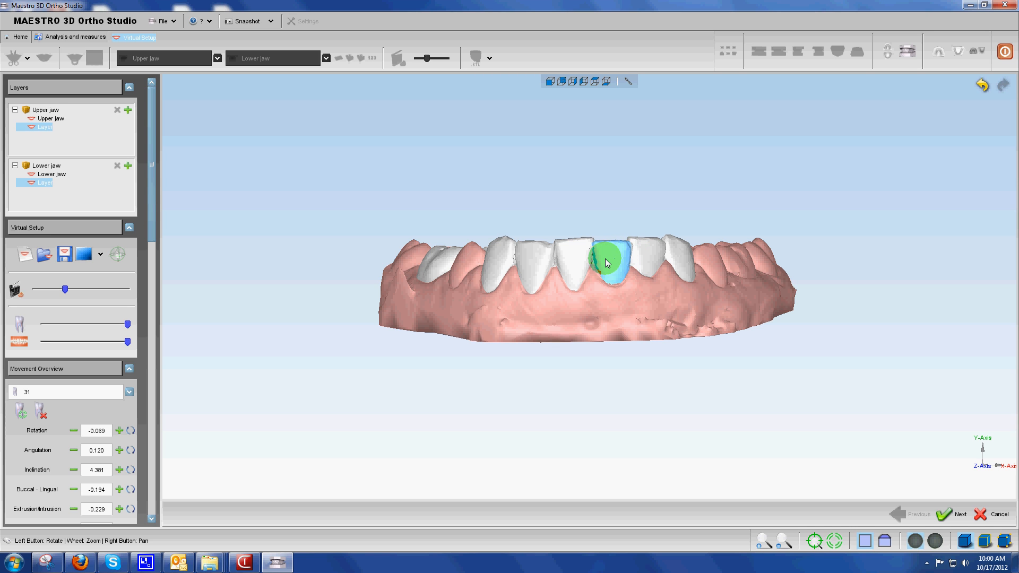
pyautogui.click(578, 250)
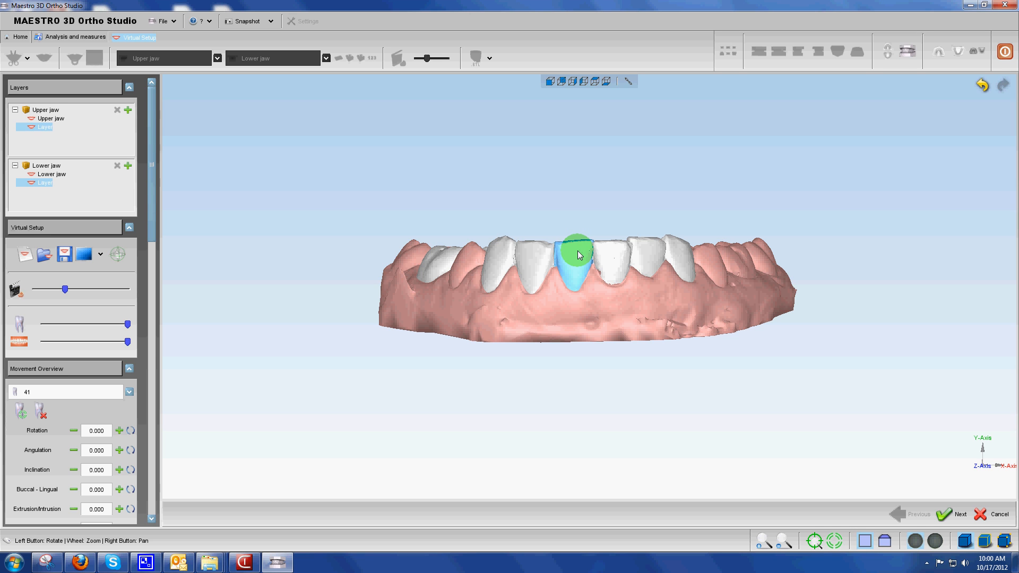
pyautogui.moveTo(579, 254); pyautogui.dragTo(651, 257)
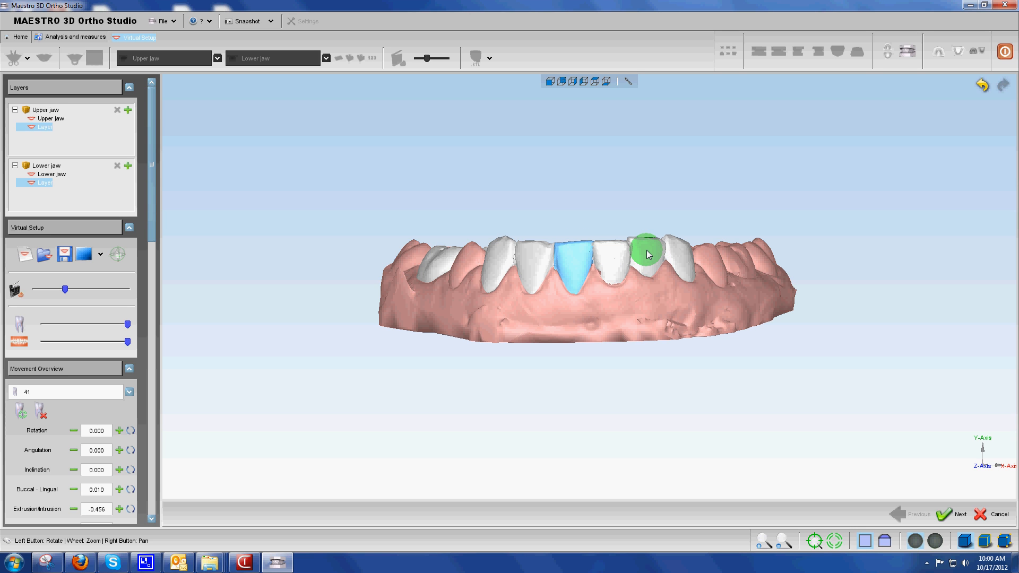
pyautogui.click(646, 253)
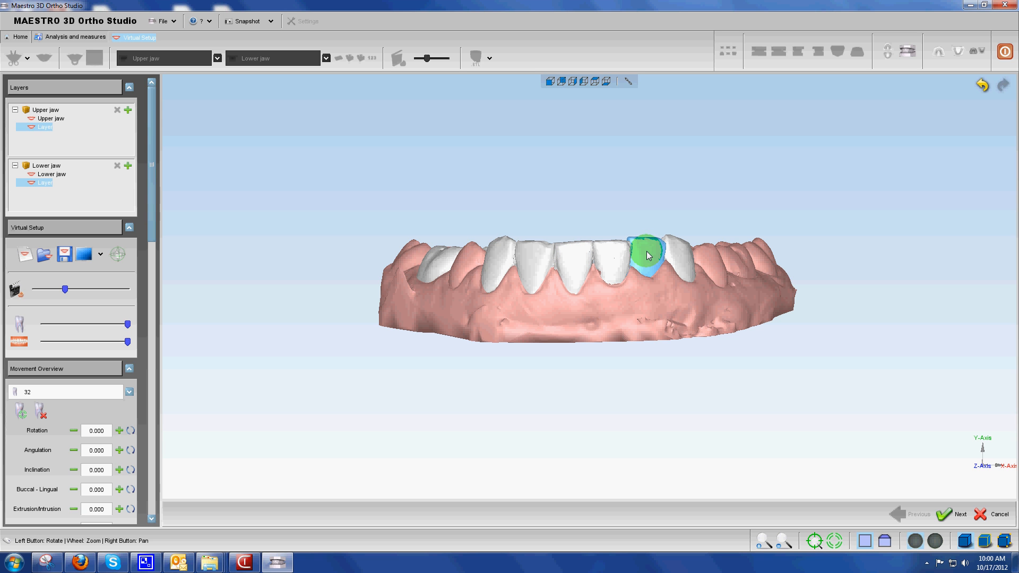
pyautogui.moveTo(647, 254); pyautogui.dragTo(647, 252)
# Nudge tooth 31 into line with its neighbours from the occlusal side, and select tooth 42 to inspect its position
pyautogui.moveTo(582, 287); pyautogui.dragTo(460, 292)
pyautogui.moveTo(735, 328); pyautogui.dragTo(644, 168)
pyautogui.click(591, 148)
pyautogui.moveTo(590, 145)
pyautogui.mouseDown()
pyautogui.moveTo(600, 210)
pyautogui.moveTo(586, 148)
pyautogui.mouseUp()
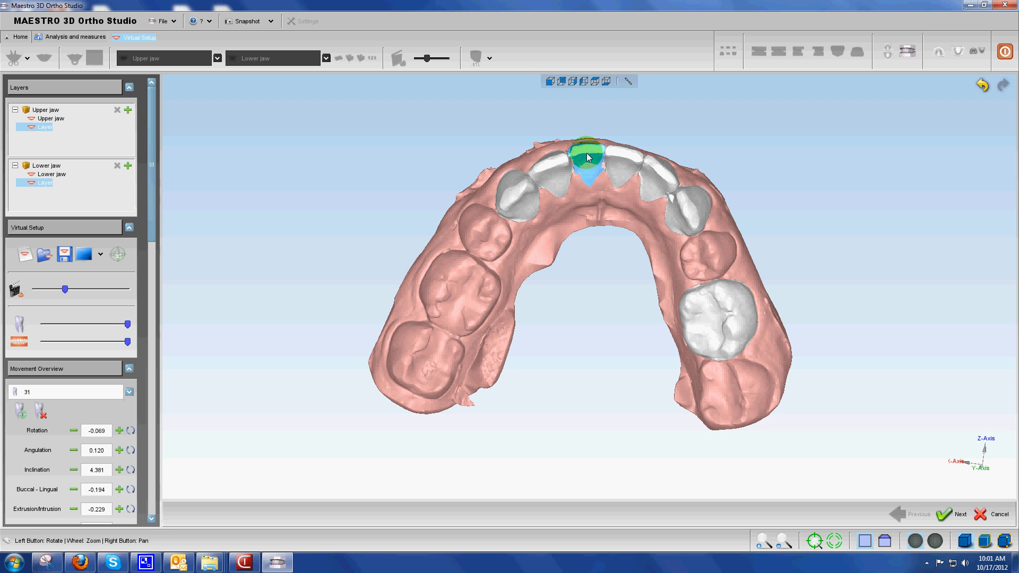
pyautogui.click(655, 167)
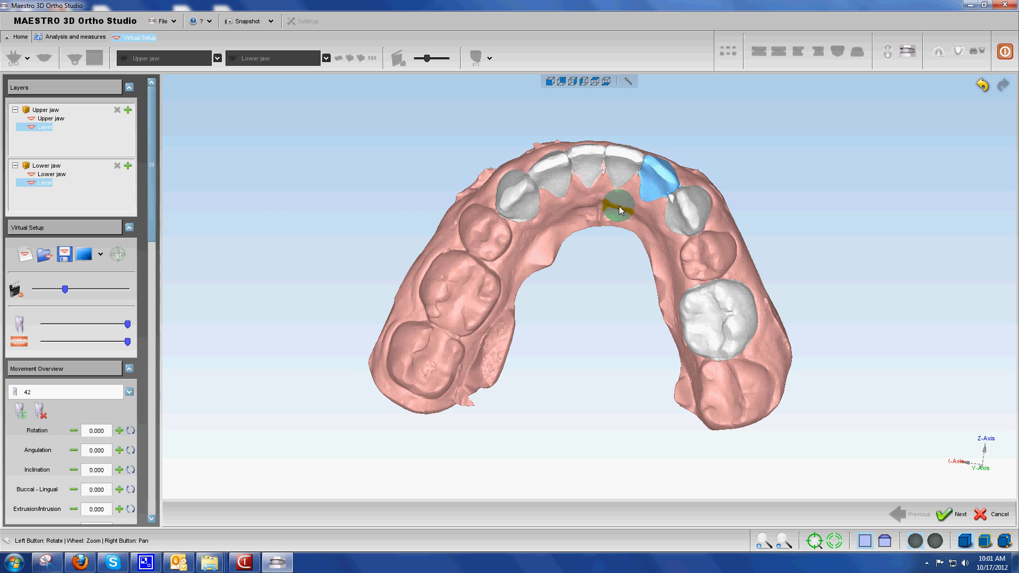
pyautogui.moveTo(609, 209); pyautogui.dragTo(678, 178)
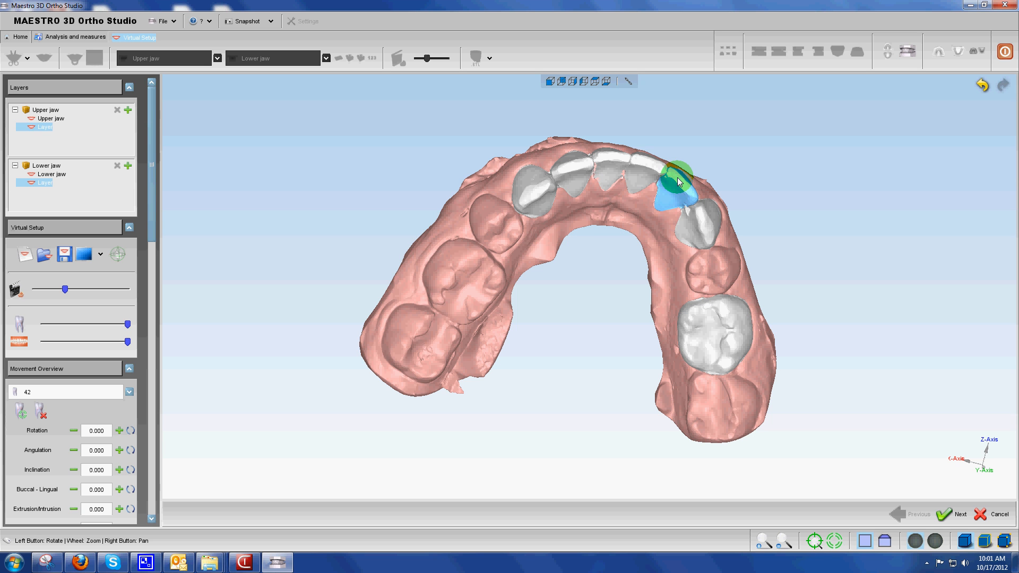
# Tip tooth 32 to an angulation of about 5.4 and shift it lingually to about -1.37 in the occlusal view
pyautogui.moveTo(594, 190); pyautogui.dragTo(552, 166)
pyautogui.click(574, 172)
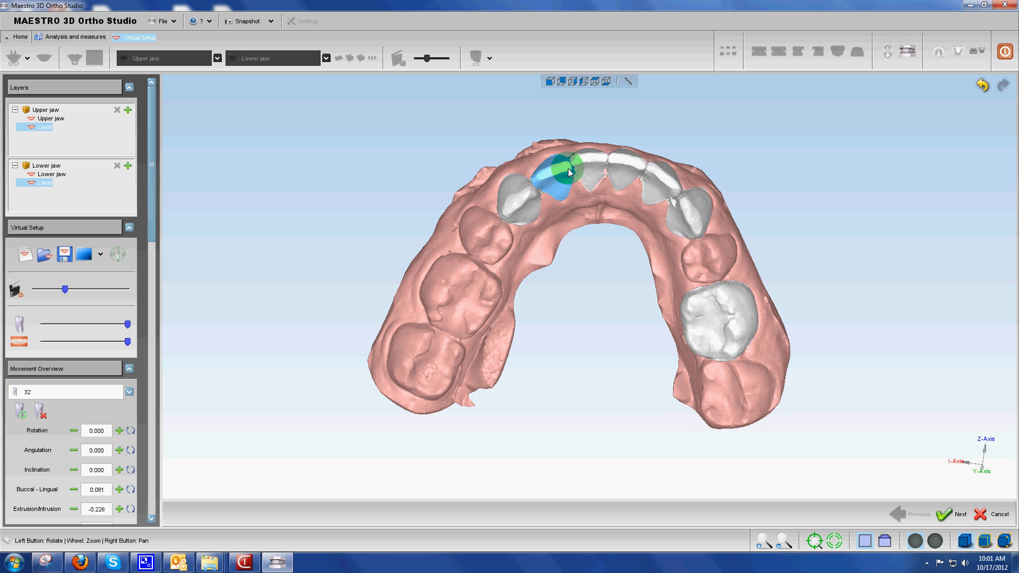
pyautogui.moveTo(568, 168); pyautogui.dragTo(581, 207)
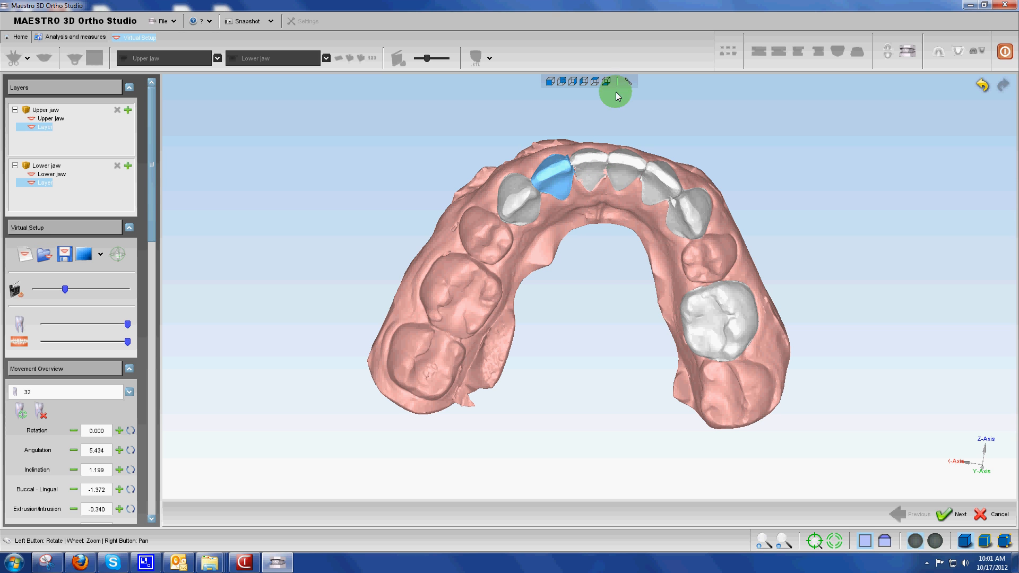
# Check the lower arch from the back and front, and from the side rotate tooth 32 to about -4.1 and intrude it to about -1.63
pyautogui.click(562, 83)
pyautogui.click(594, 309)
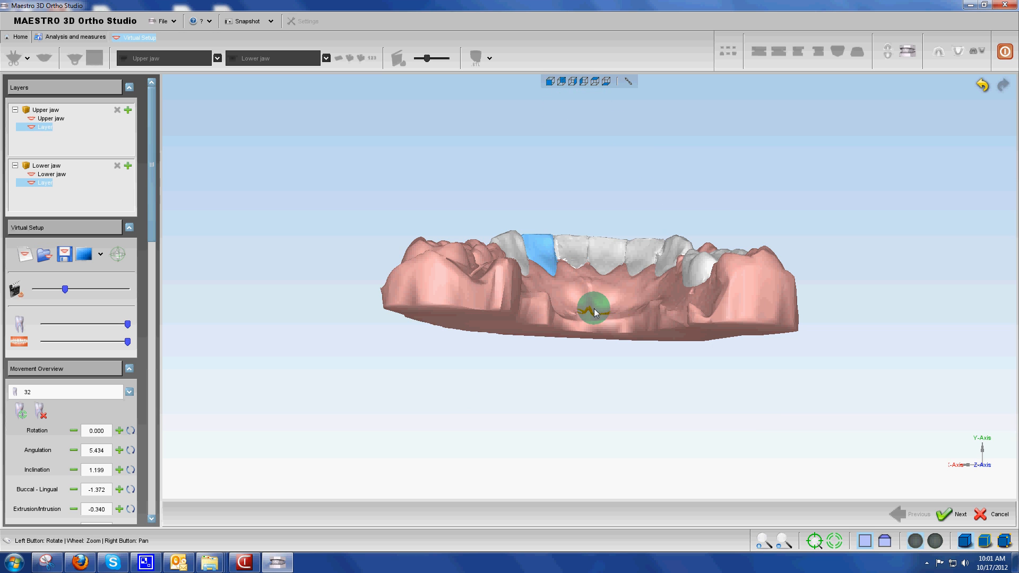
pyautogui.click(550, 82)
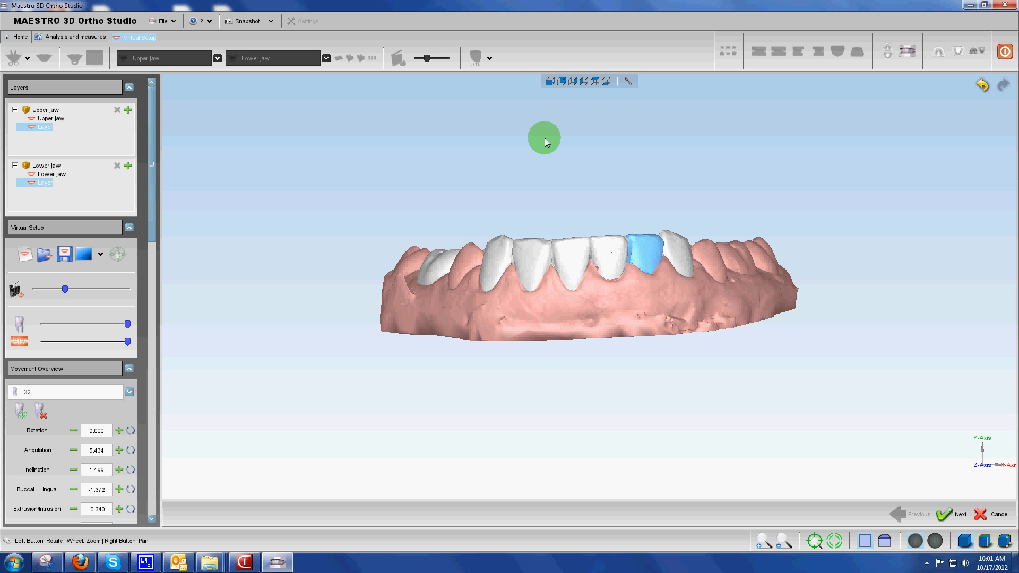
pyautogui.moveTo(643, 325); pyautogui.dragTo(495, 246)
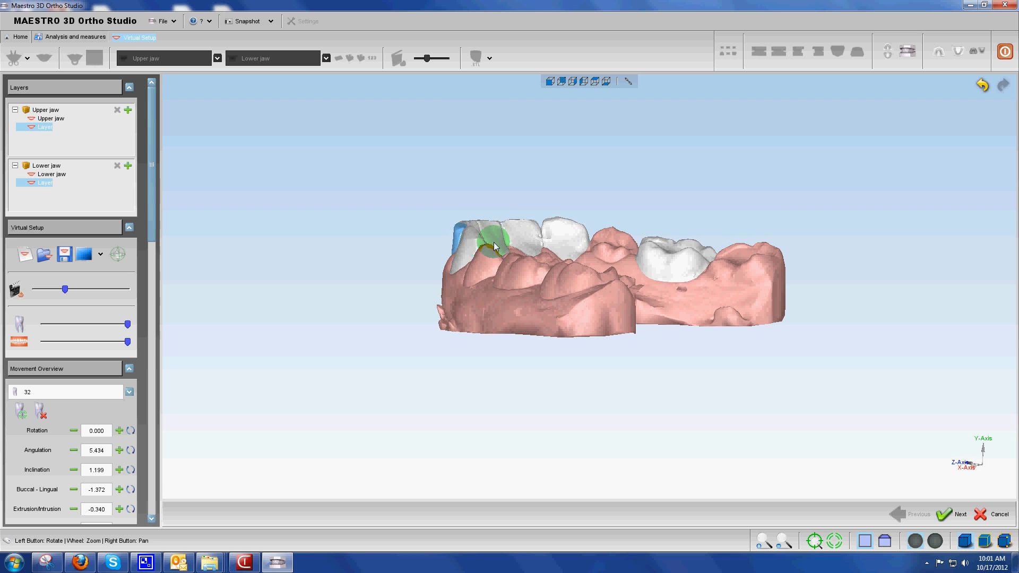
pyautogui.click(461, 231)
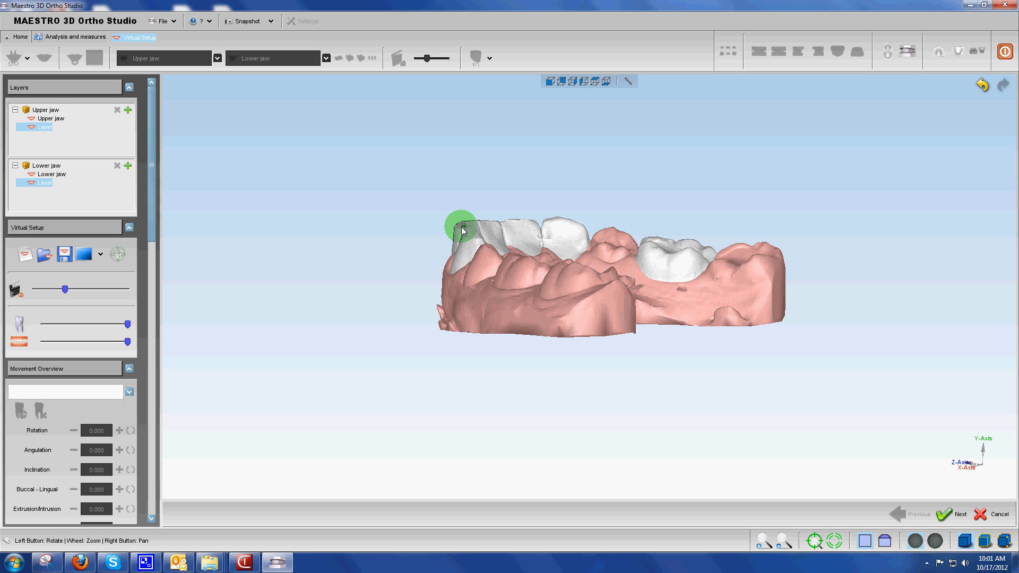
pyautogui.click(462, 231)
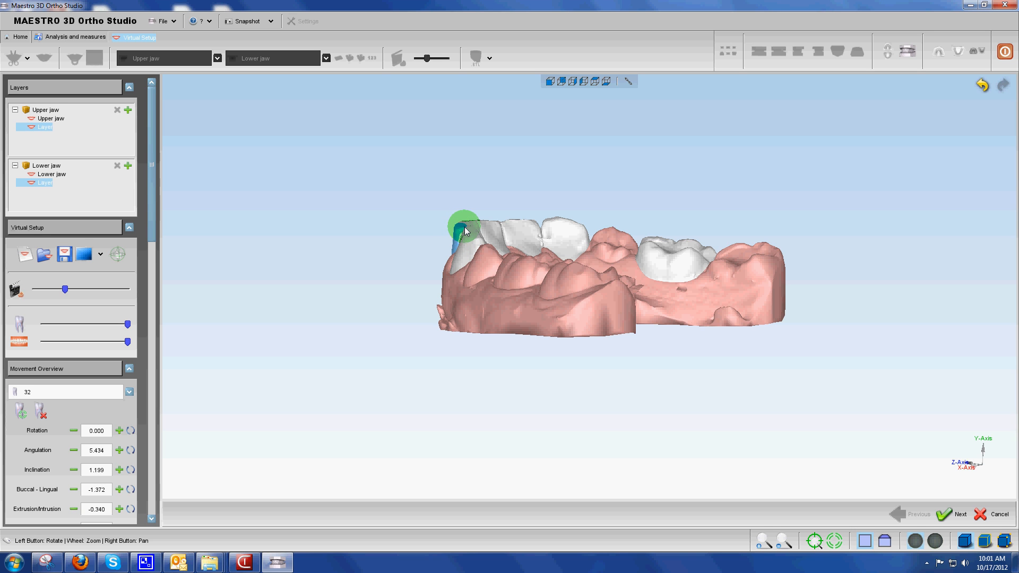
pyautogui.moveTo(465, 230)
pyautogui.mouseDown()
pyautogui.moveTo(512, 277)
pyautogui.moveTo(517, 209)
pyautogui.moveTo(472, 220)
pyautogui.moveTo(480, 223)
pyautogui.moveTo(459, 211)
pyautogui.mouseUp()
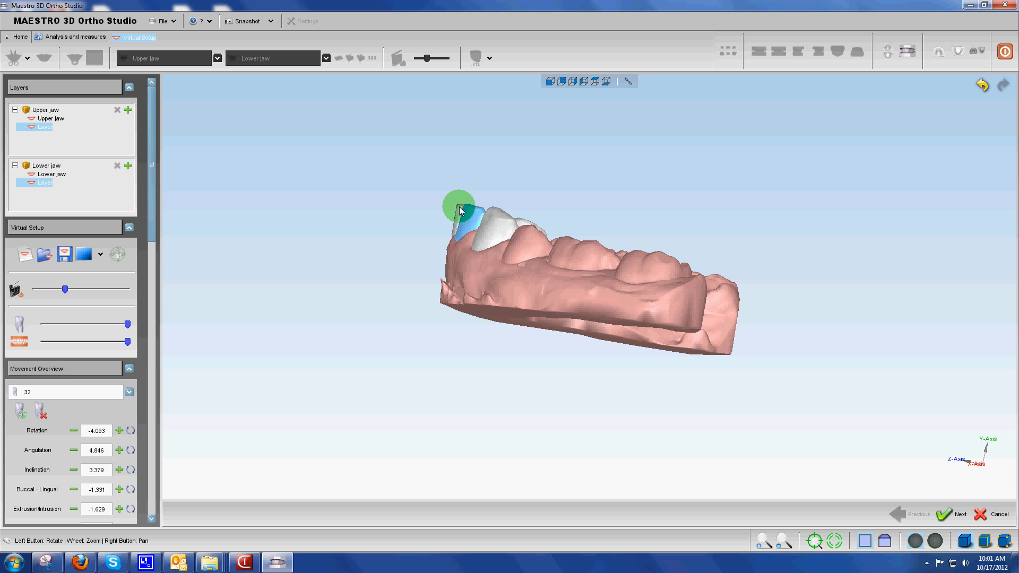
# Select tooth 31 and examine its alignment in the lower arch from the side and from the occlusal view
pyautogui.click(461, 211)
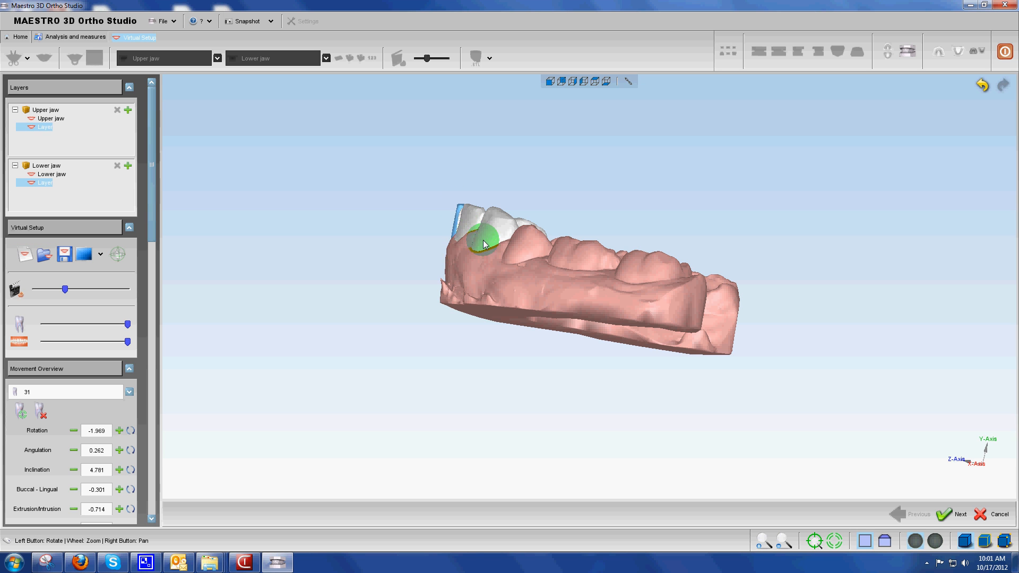
pyautogui.moveTo(484, 244); pyautogui.dragTo(536, 273)
pyautogui.moveTo(489, 260); pyautogui.dragTo(260, 224)
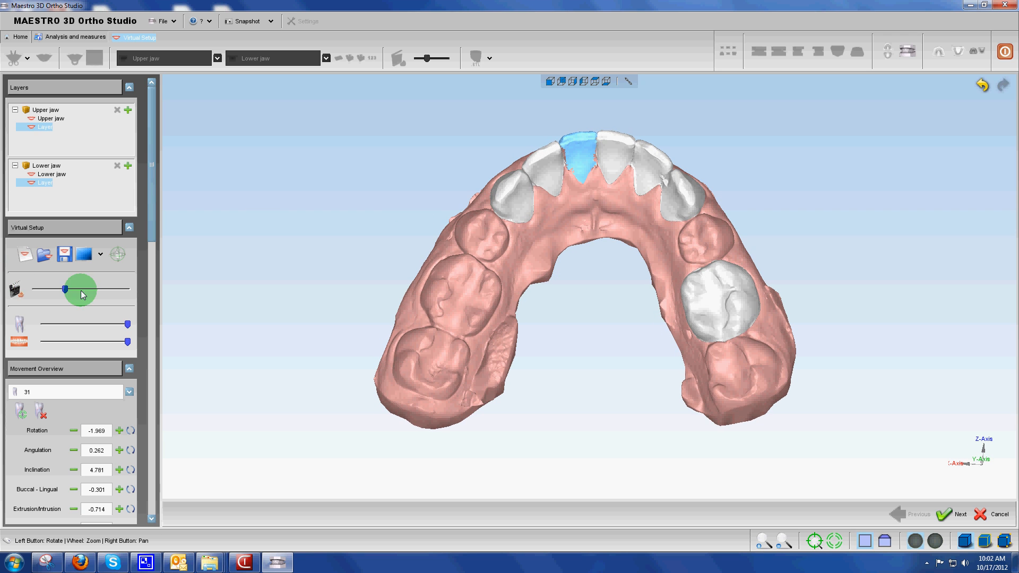
# Start the movement preview again, show only the lower jaw, and examine the aligned arch from the occlusal side
pyautogui.click(16, 293)
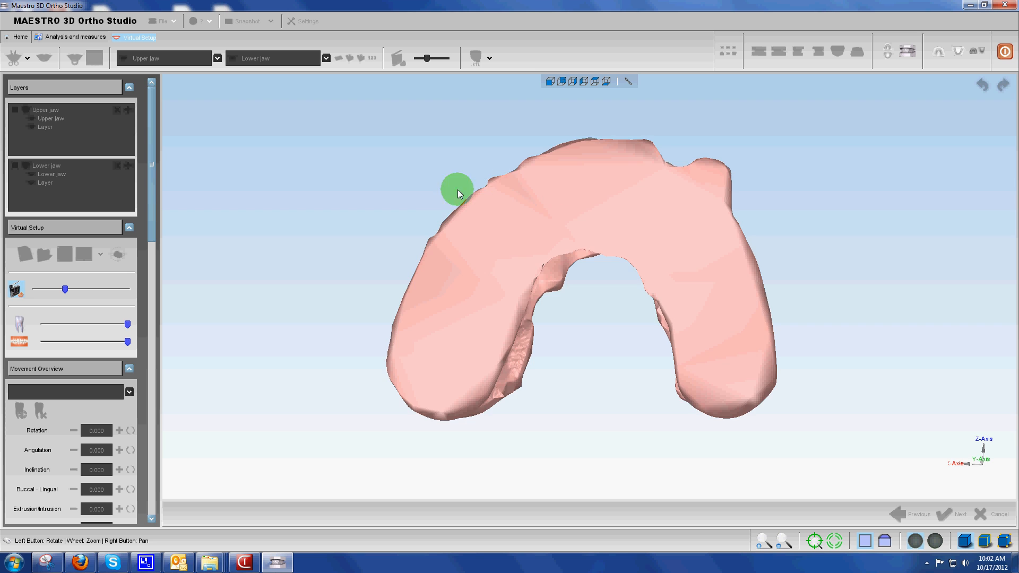
pyautogui.moveTo(458, 190); pyautogui.dragTo(753, 262)
pyautogui.moveTo(569, 201)
pyautogui.mouseDown()
pyautogui.moveTo(518, 249)
pyautogui.moveTo(678, 216)
pyautogui.moveTo(587, 191)
pyautogui.mouseUp()
pyautogui.click(985, 53)
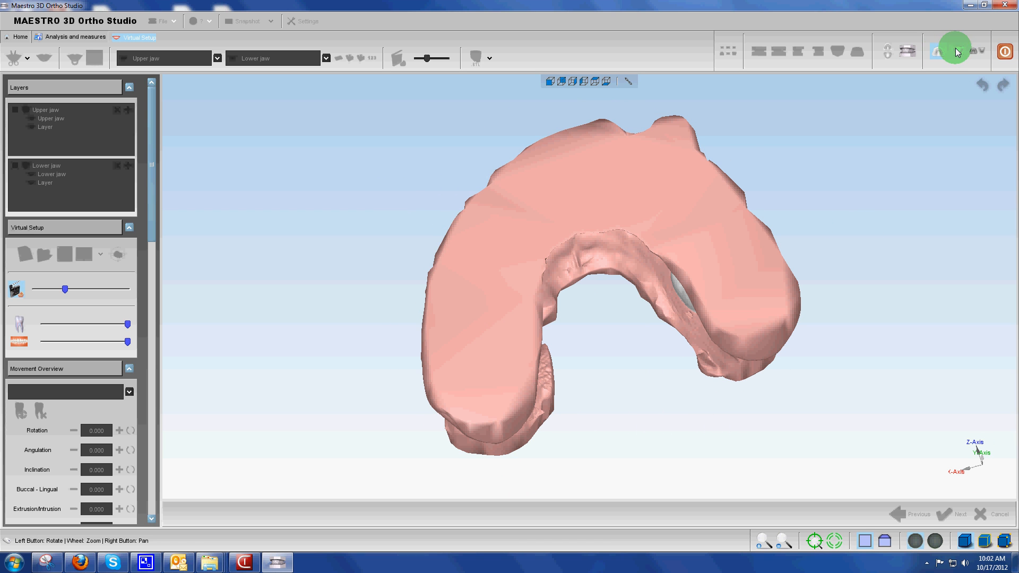
pyautogui.click(958, 51)
pyautogui.moveTo(657, 206); pyautogui.dragTo(580, 317)
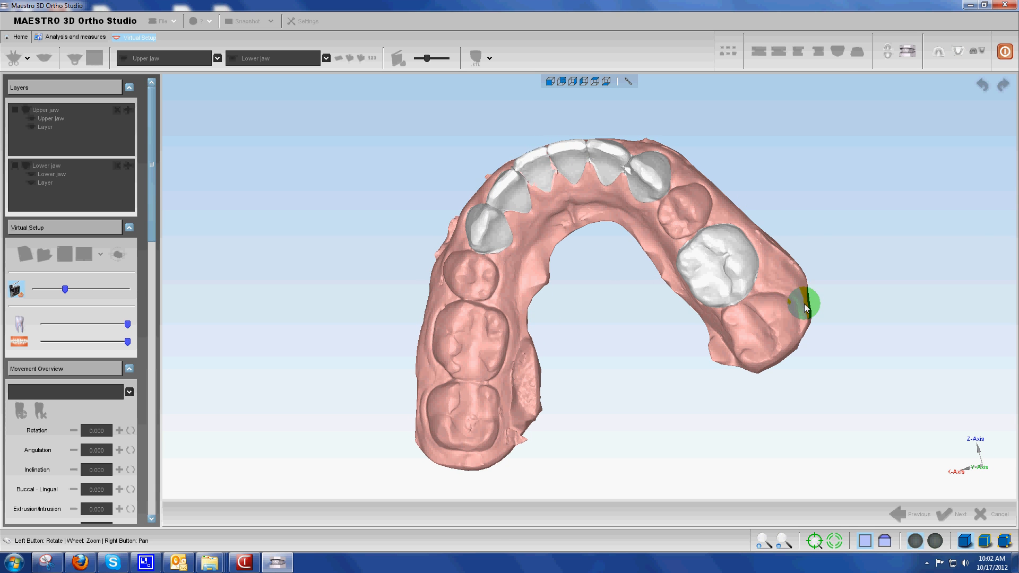
pyautogui.moveTo(810, 298); pyautogui.dragTo(624, 229)
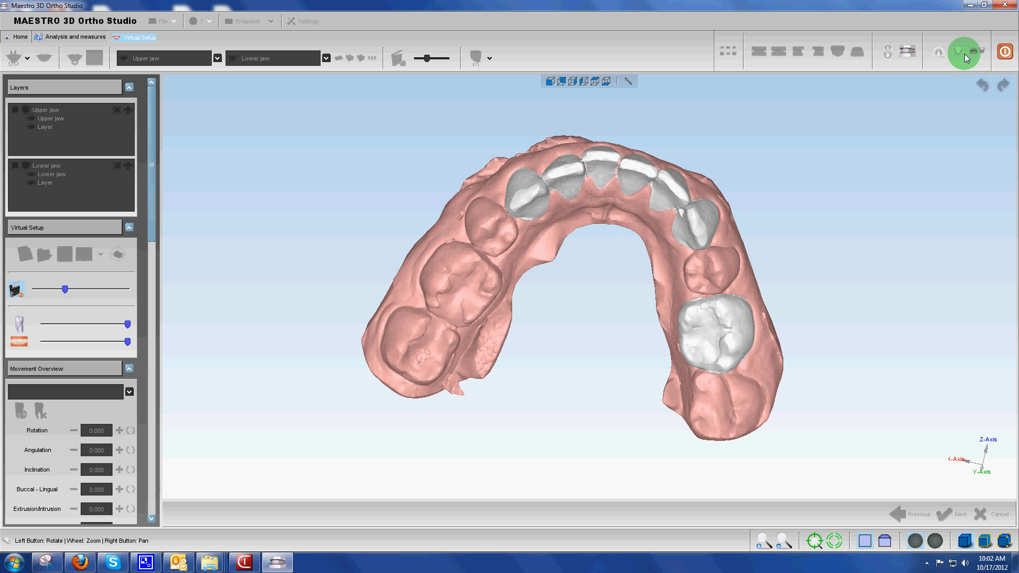
# Show both jaws from the front, finish the virtual setup, and save it
pyautogui.click(908, 52)
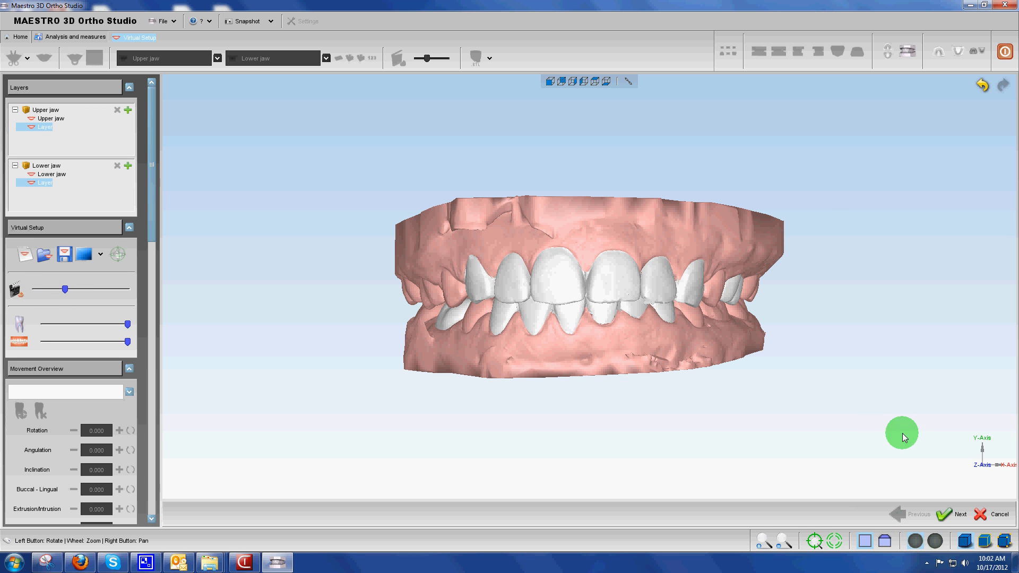
pyautogui.click(947, 515)
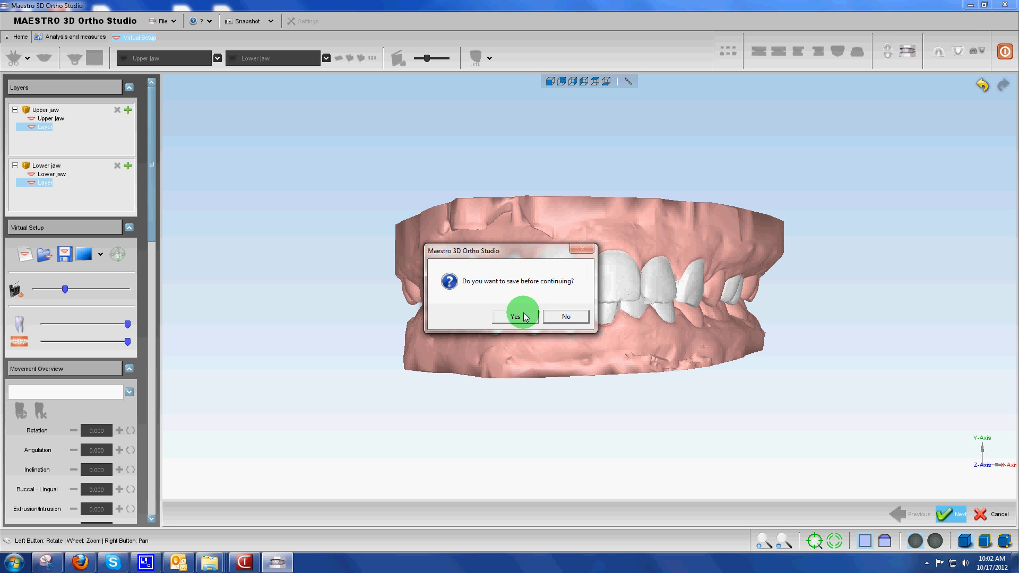
pyautogui.click(516, 317)
# Look over the original models, and try to open the transition models tool with both jaws shown
pyautogui.click(527, 267)
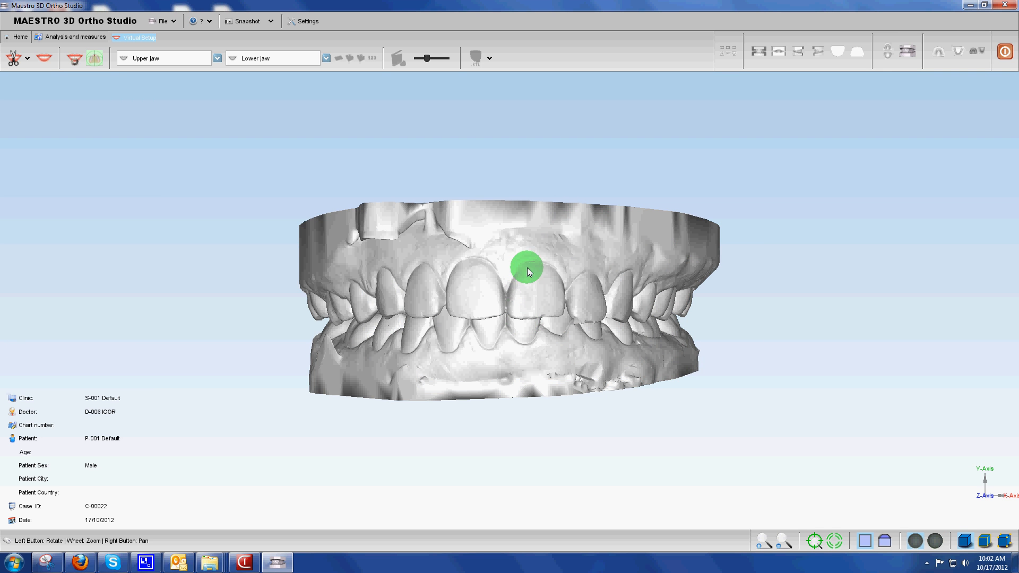
pyautogui.moveTo(526, 258); pyautogui.dragTo(424, 338)
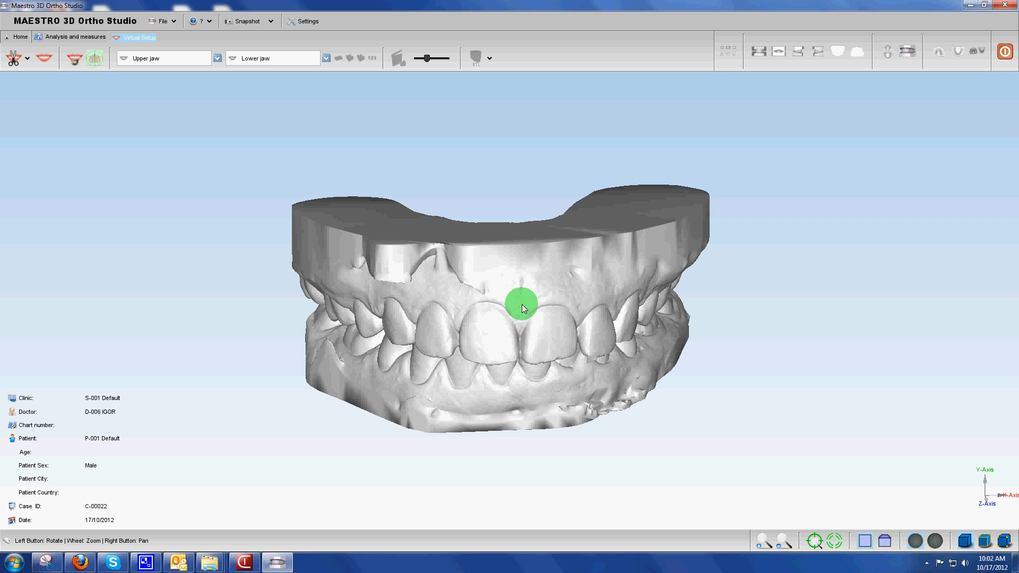
pyautogui.click(74, 60)
pyautogui.click(561, 321)
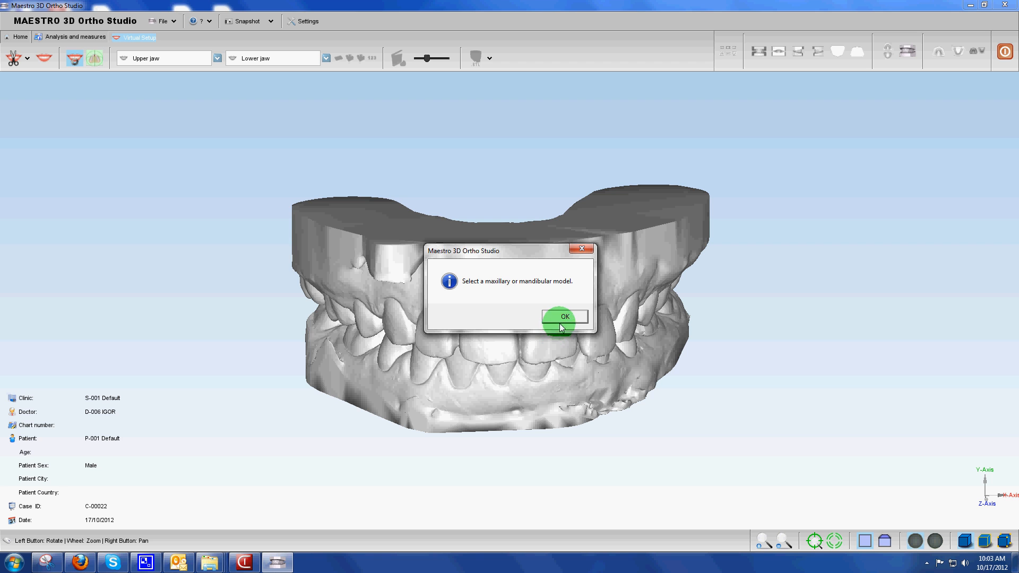
# Show only the upper jaw, open it with its transition models, and view it from the occlusal side and the front
pyautogui.click(942, 50)
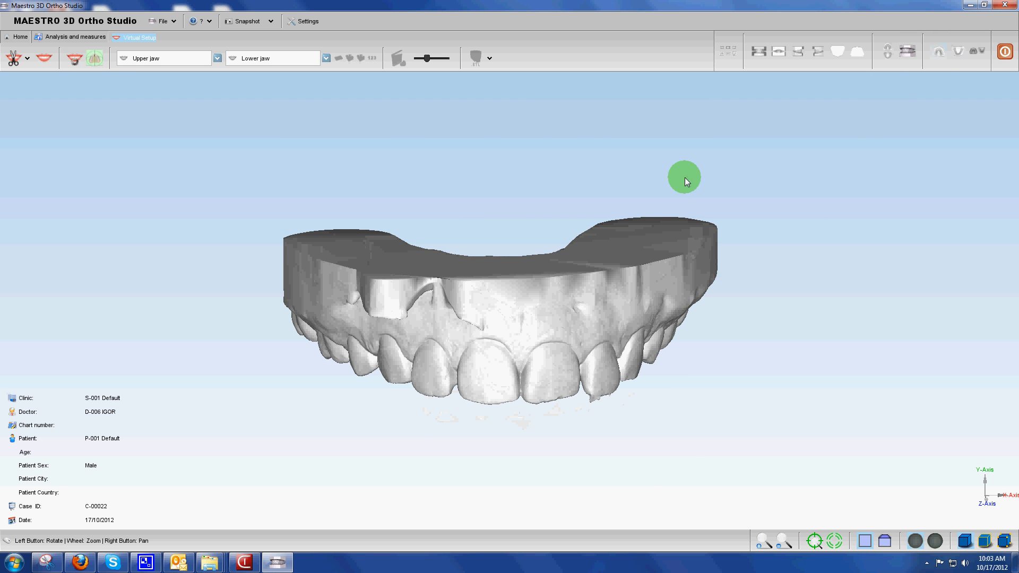
pyautogui.moveTo(469, 205); pyautogui.dragTo(288, 108)
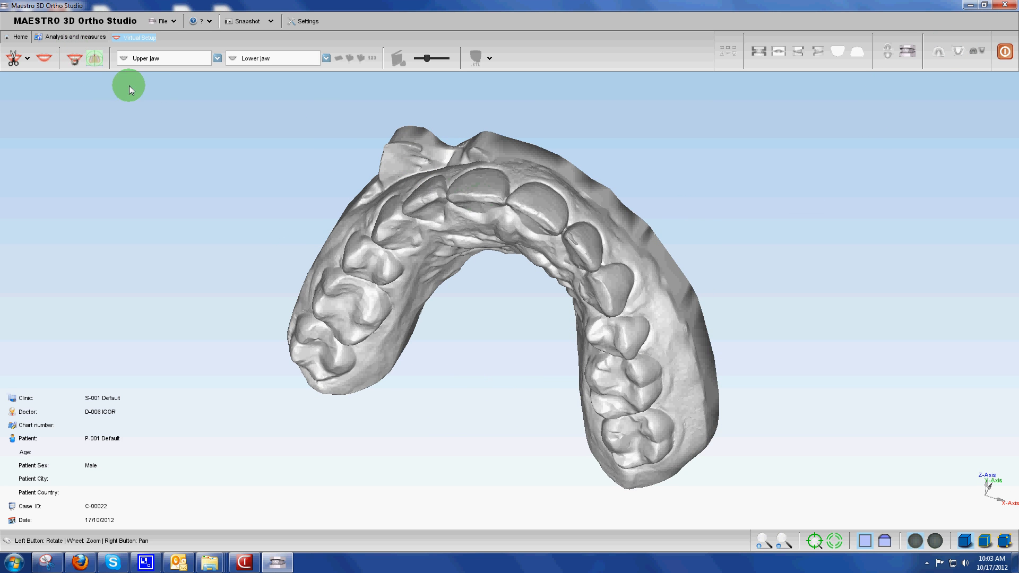
pyautogui.click(73, 60)
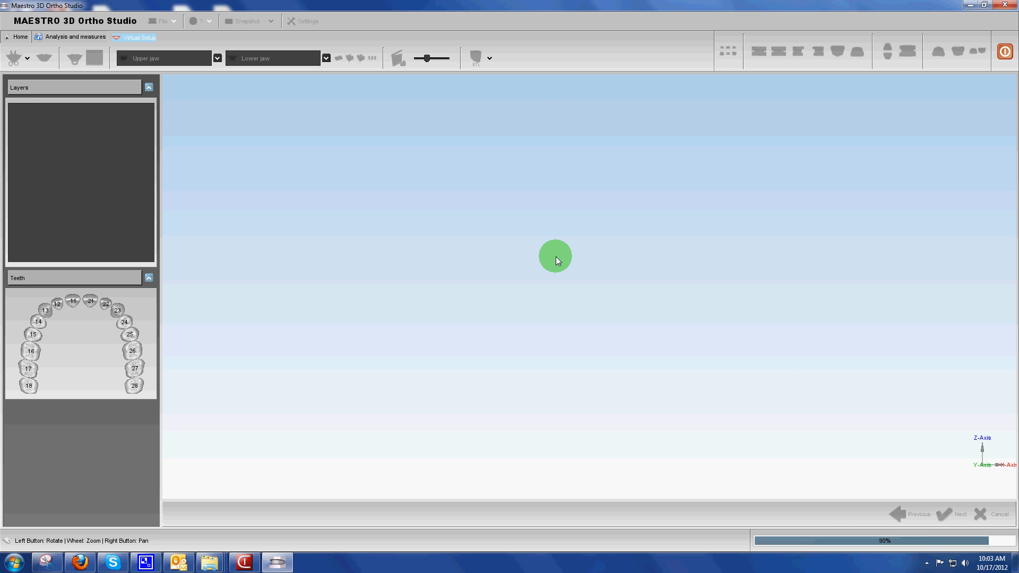
pyautogui.moveTo(577, 223); pyautogui.dragTo(582, 254)
pyautogui.click(964, 57)
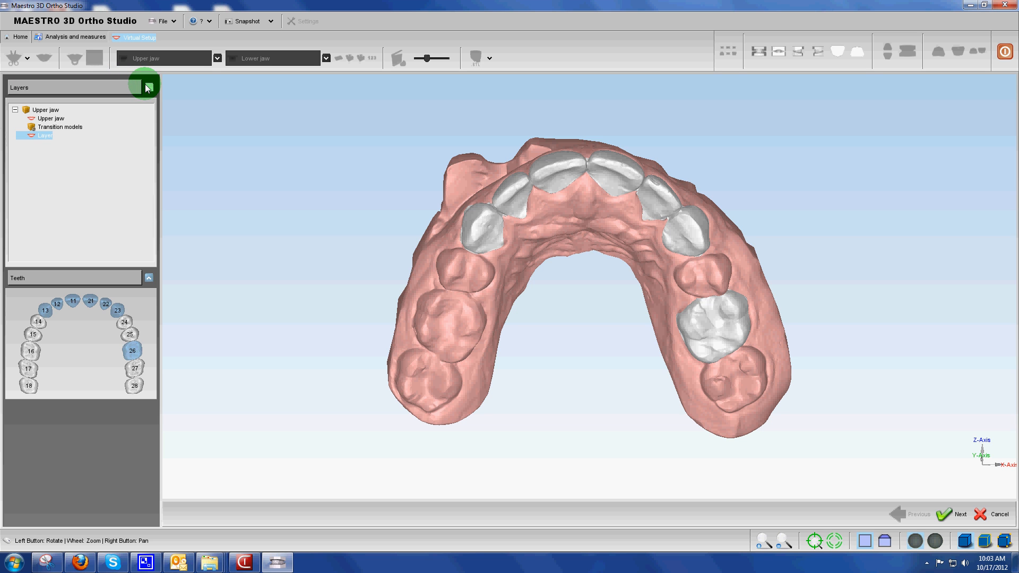
pyautogui.moveTo(641, 251)
pyautogui.mouseDown()
pyautogui.moveTo(630, 330)
pyautogui.moveTo(595, 172)
pyautogui.moveTo(581, 208)
pyautogui.moveTo(537, 220)
pyautogui.moveTo(514, 242)
pyautogui.moveTo(645, 275)
pyautogui.moveTo(625, 276)
pyautogui.mouseUp()
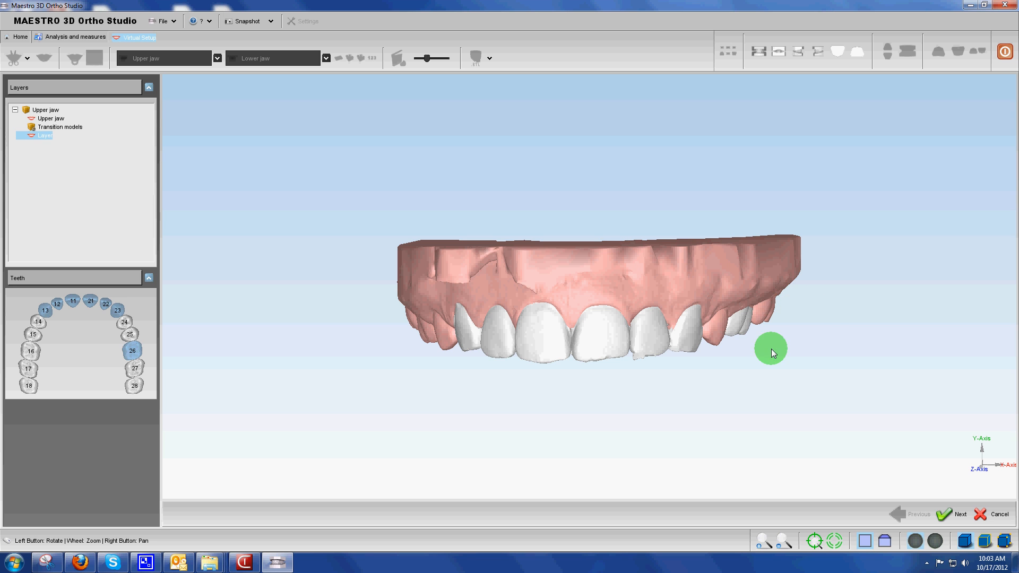
pyautogui.click(927, 563)
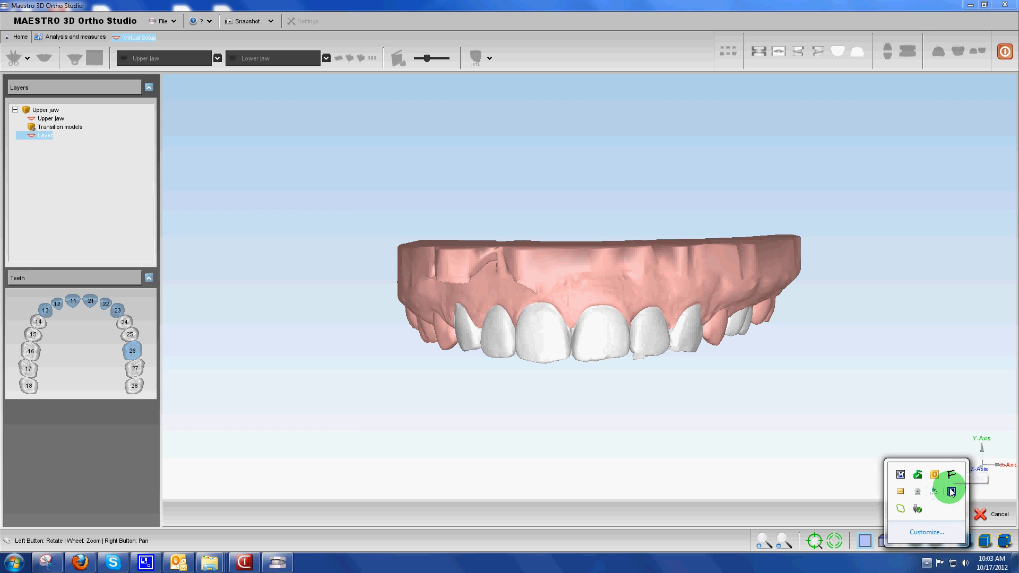